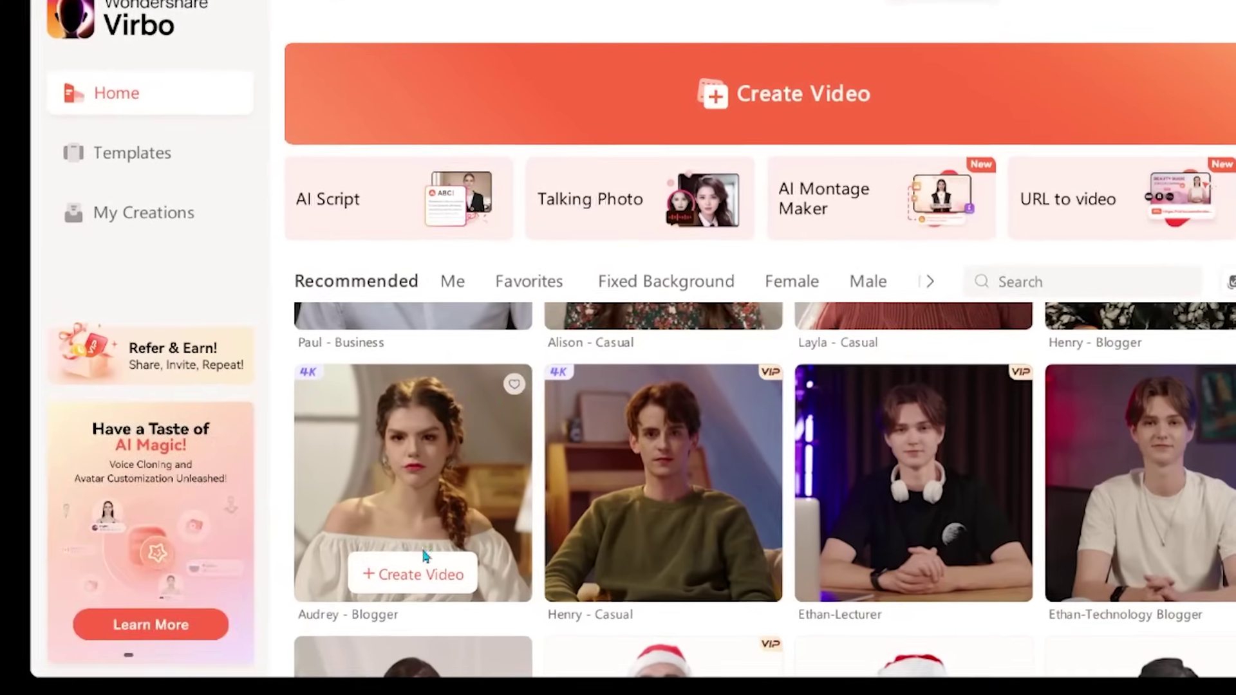
- Start a Landscape (16:9) Audrey video and paste in the 'Hi everyone! Welcome to my channel…' script
click(402, 580)
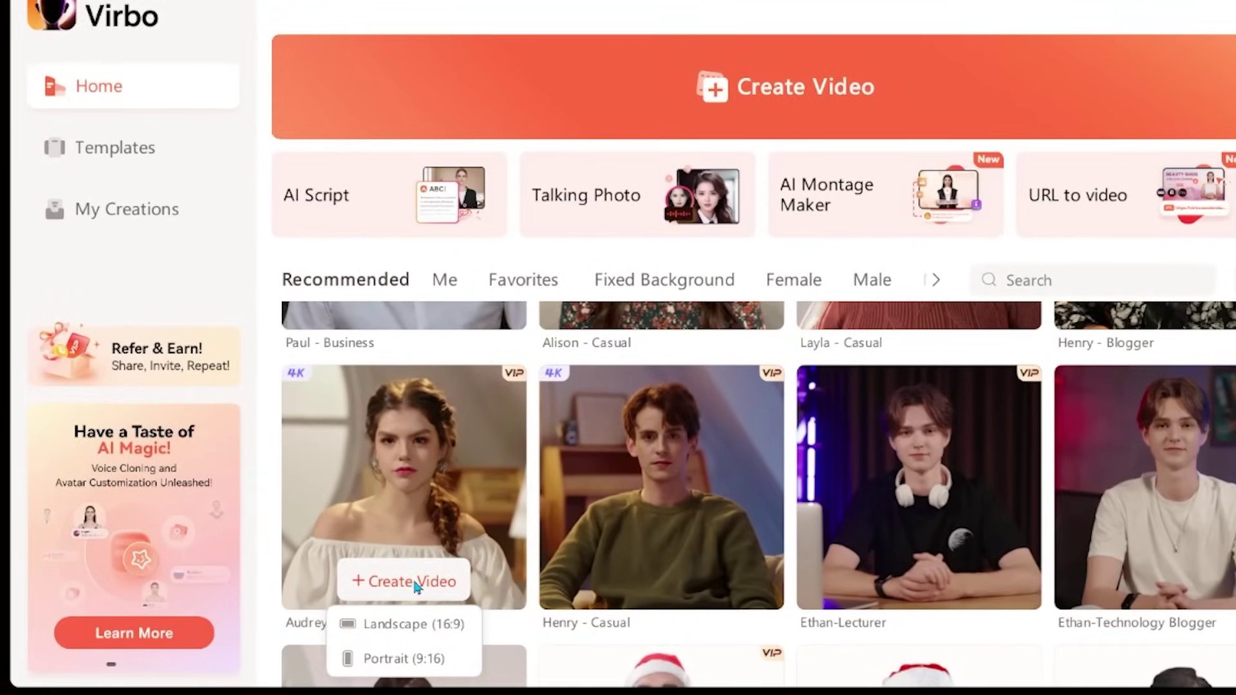
click(412, 624)
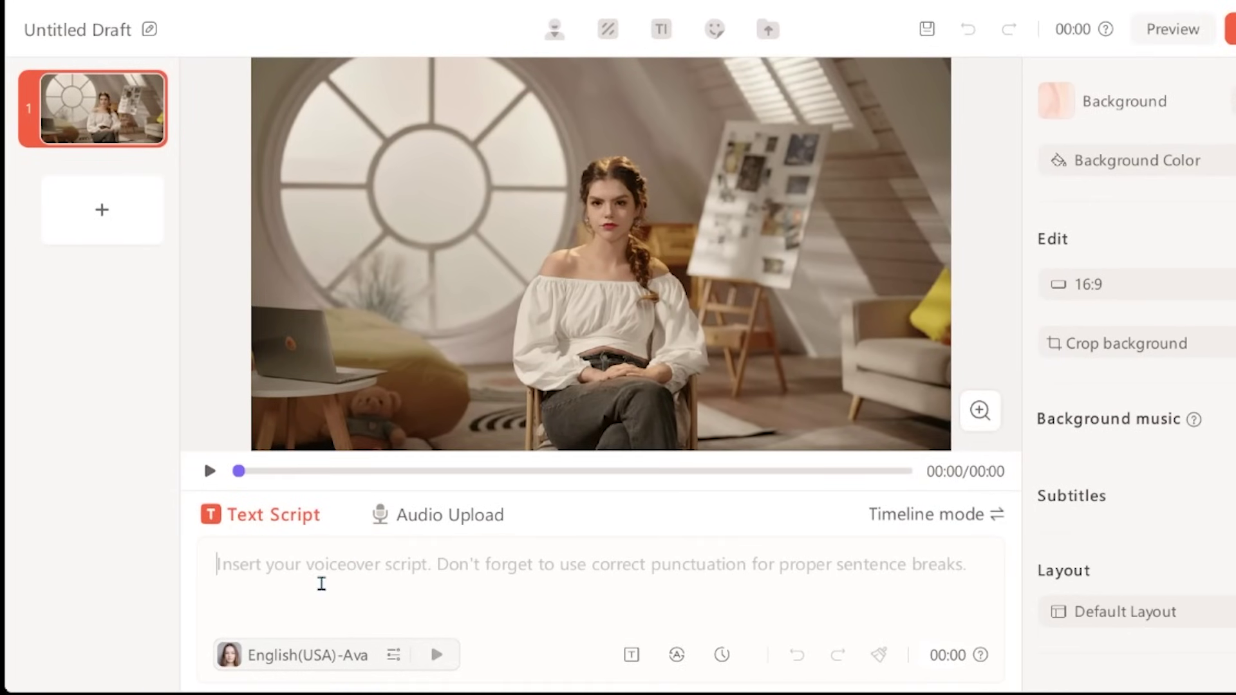
text(Hi everyone! Welcome to my channel, where we’re all about transforming your space with simple, stunning home décor ideas. I’m so excited you’re here—let’s make your home your happy place together!)
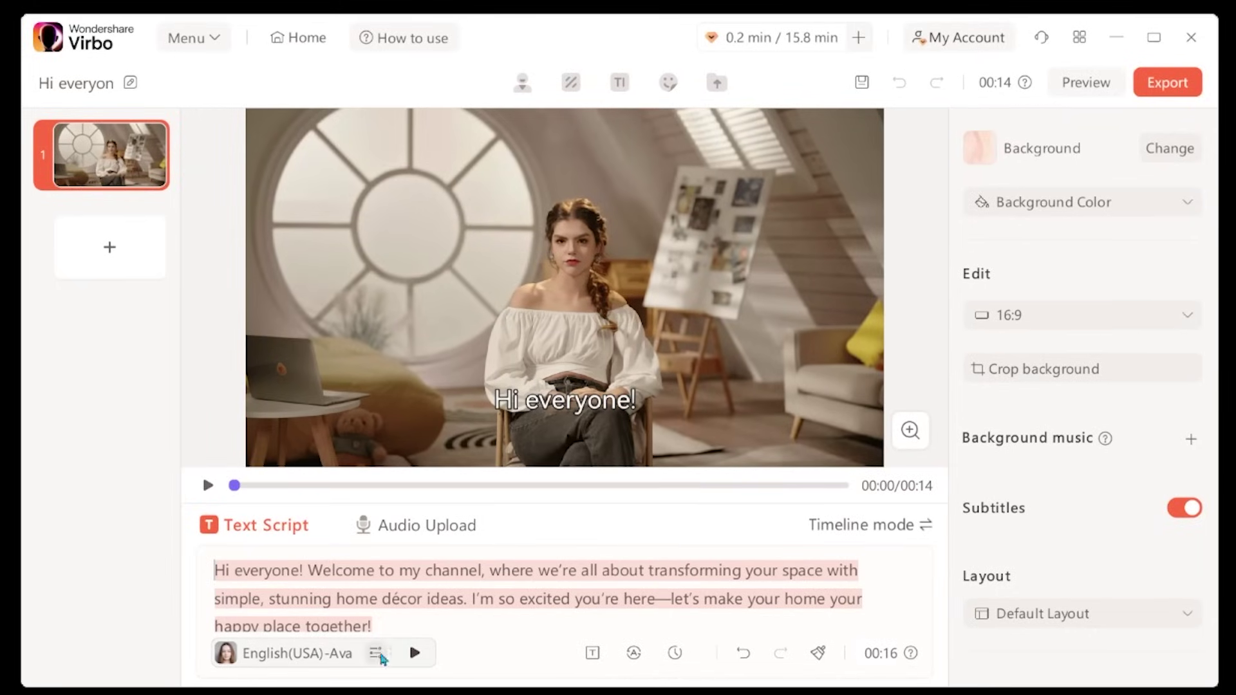
click(498, 614)
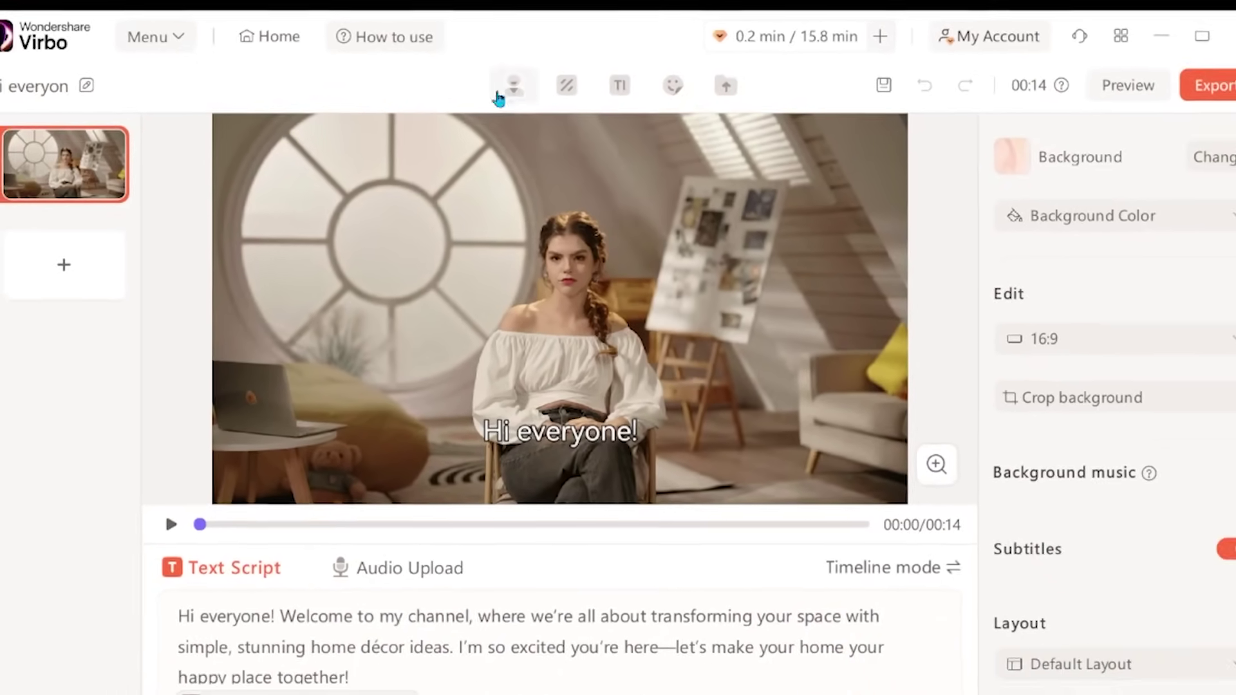
click(513, 86)
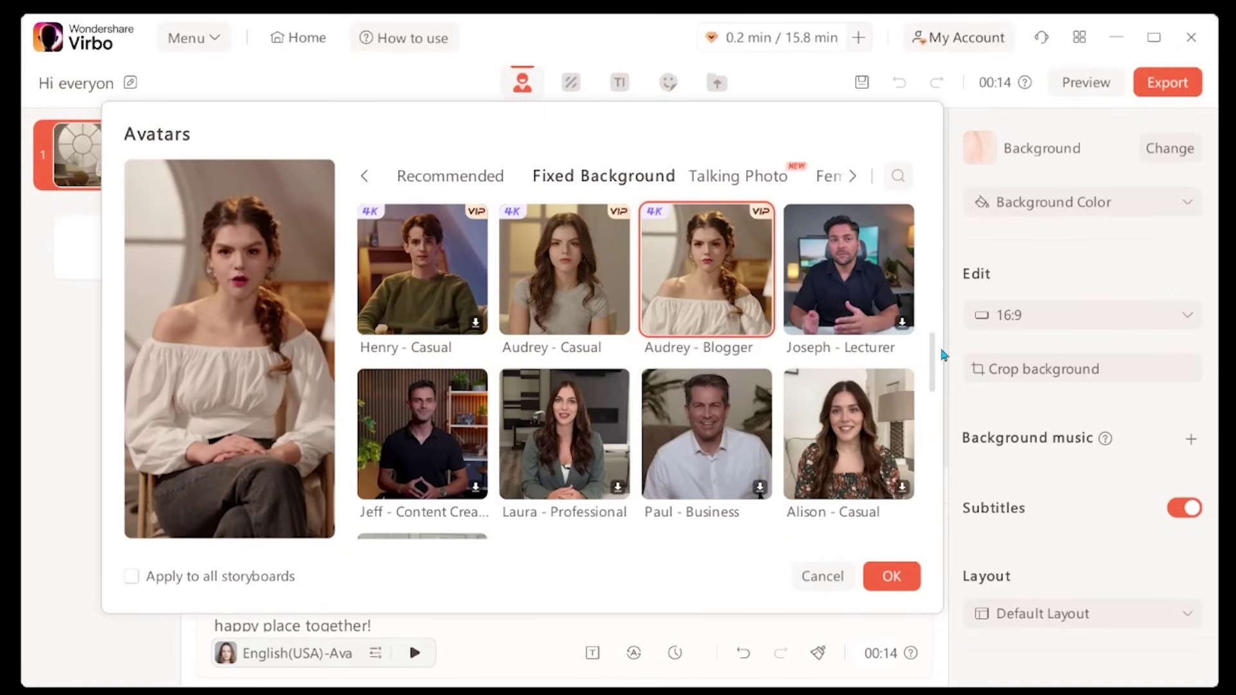
drag(933, 353, 932, 316)
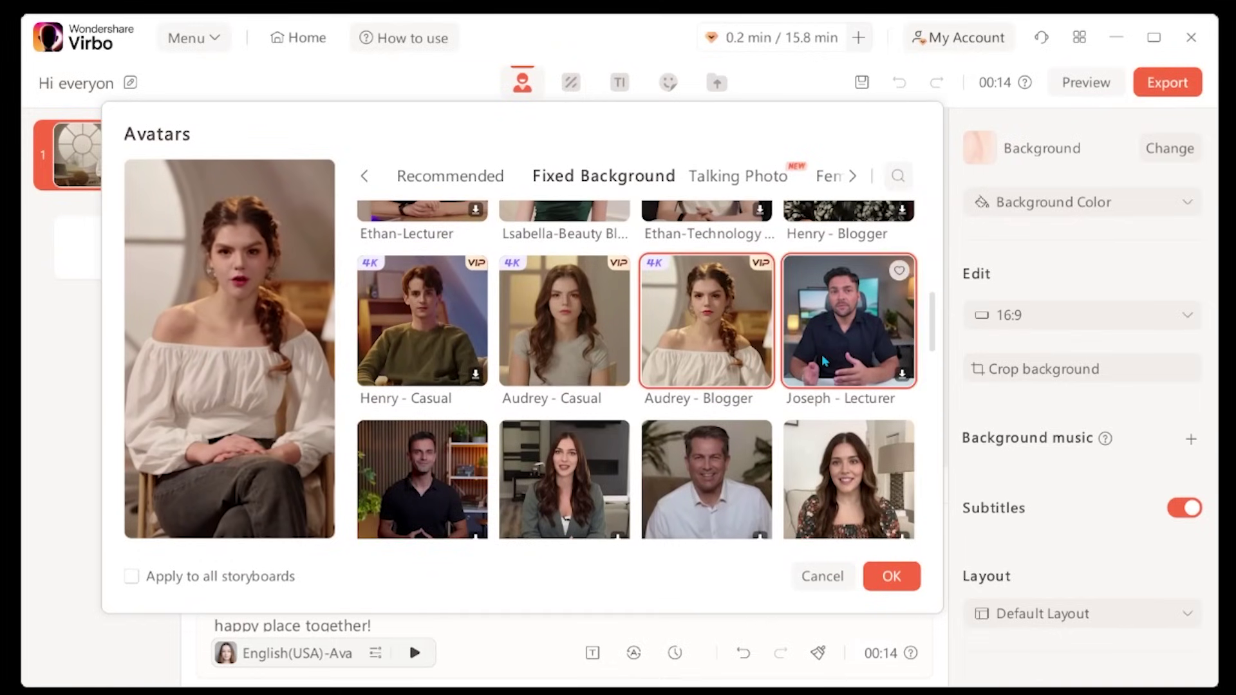
click(822, 577)
click(570, 84)
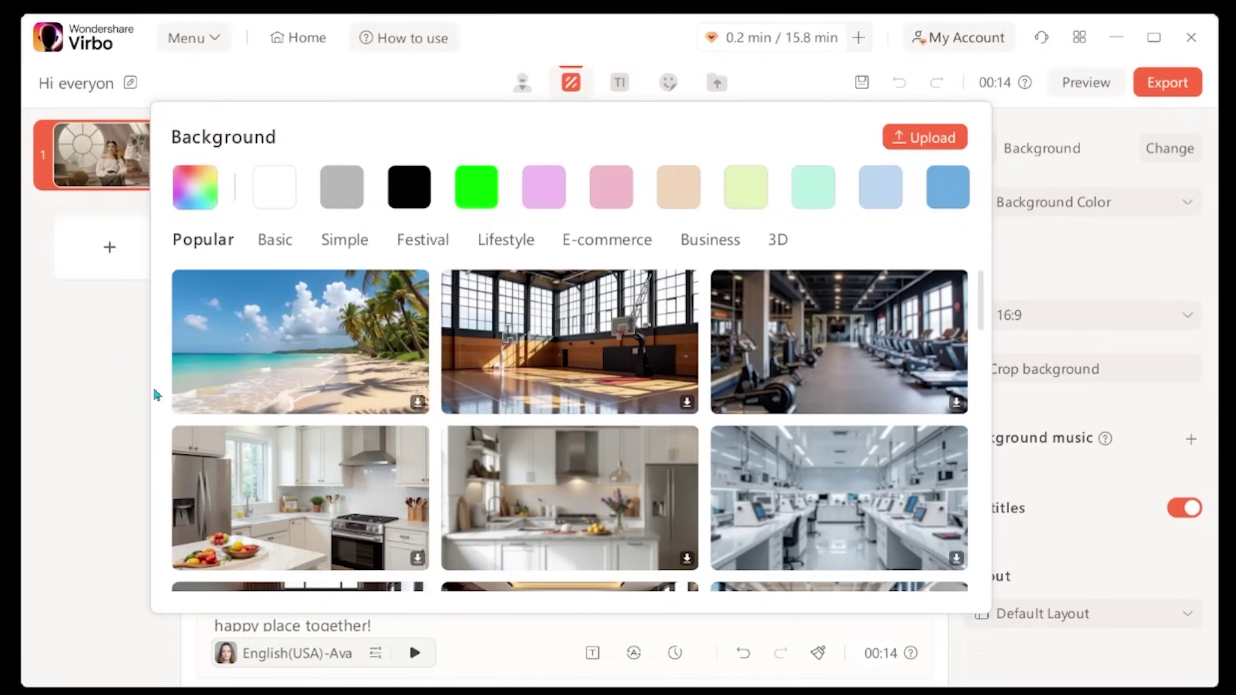
click(570, 83)
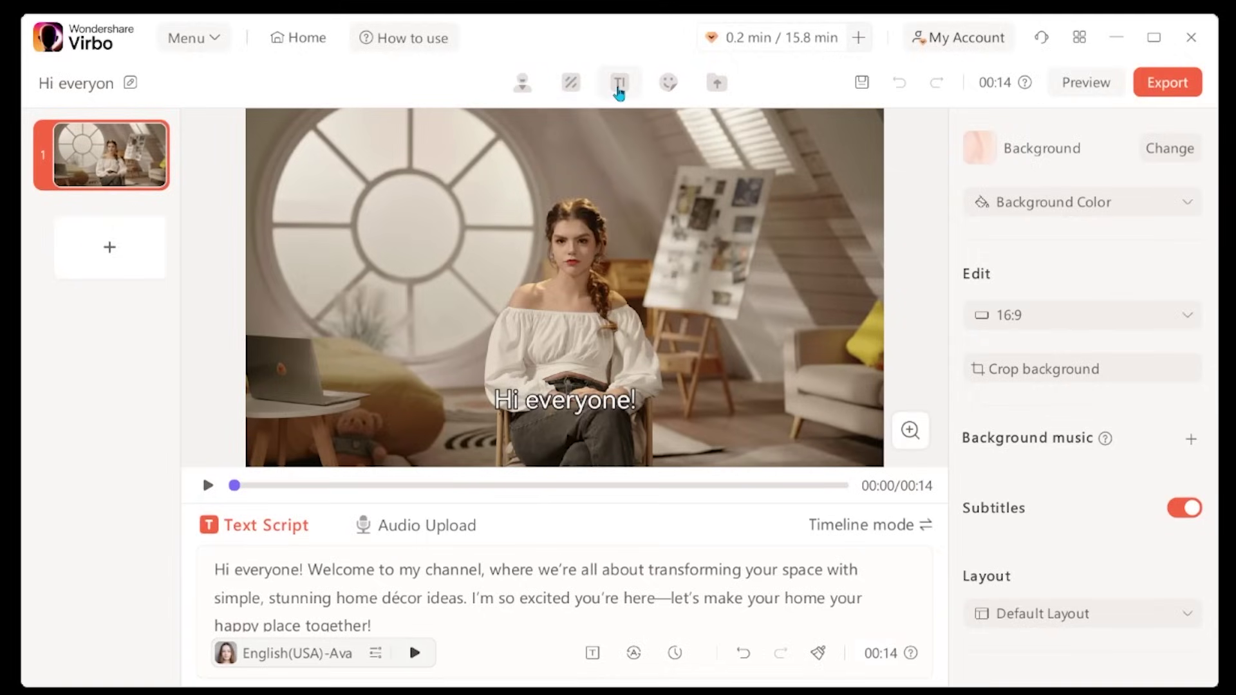
- Add the yellow SALE sticker and nudge it slightly left in the frame's upper-left
click(618, 90)
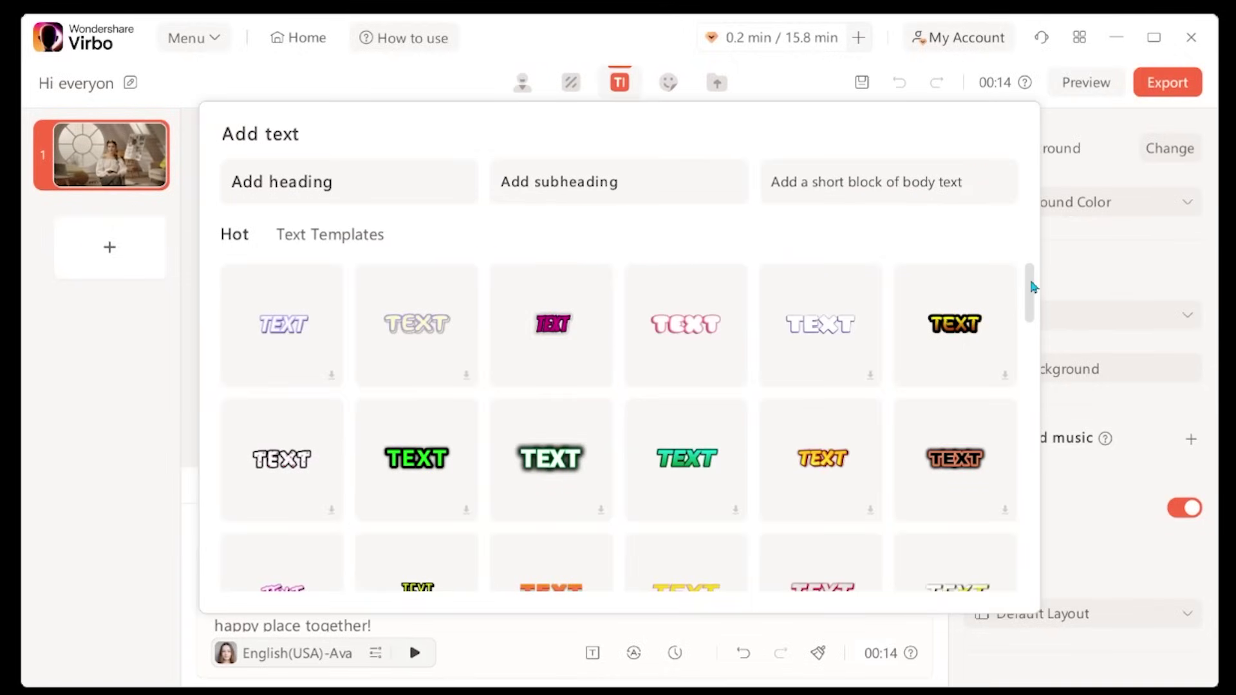
drag(1033, 286, 1032, 357)
click(677, 84)
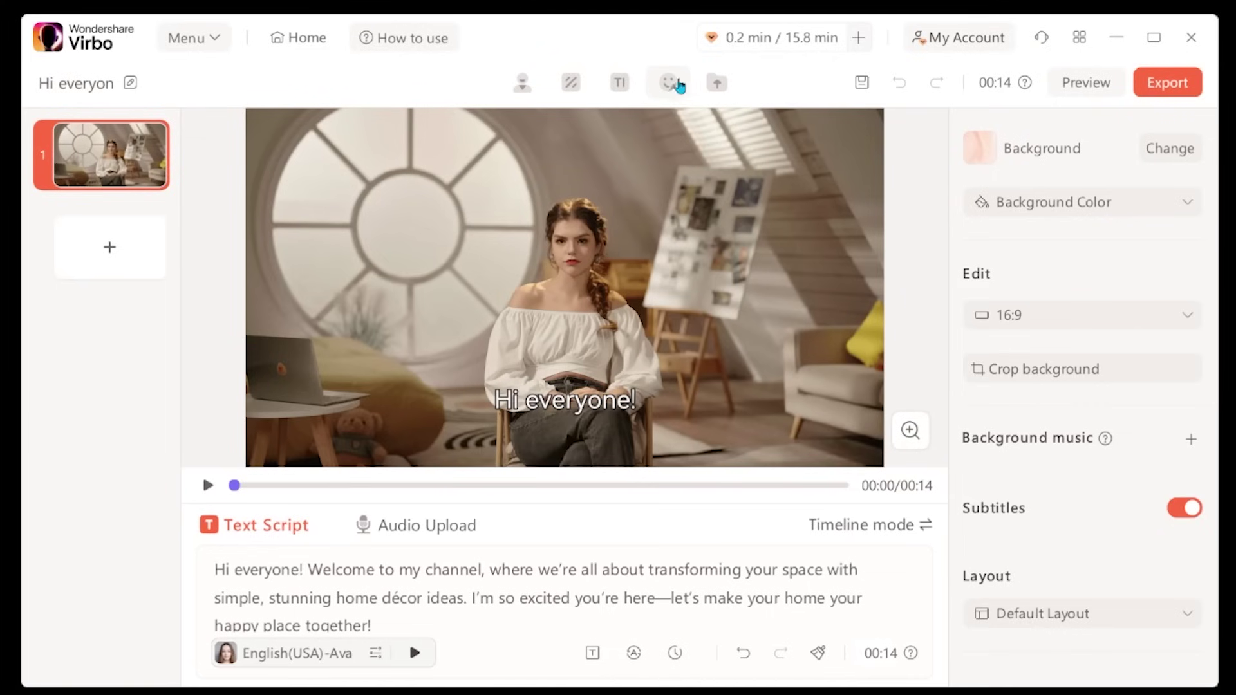
click(673, 83)
drag(1078, 239, 769, 101)
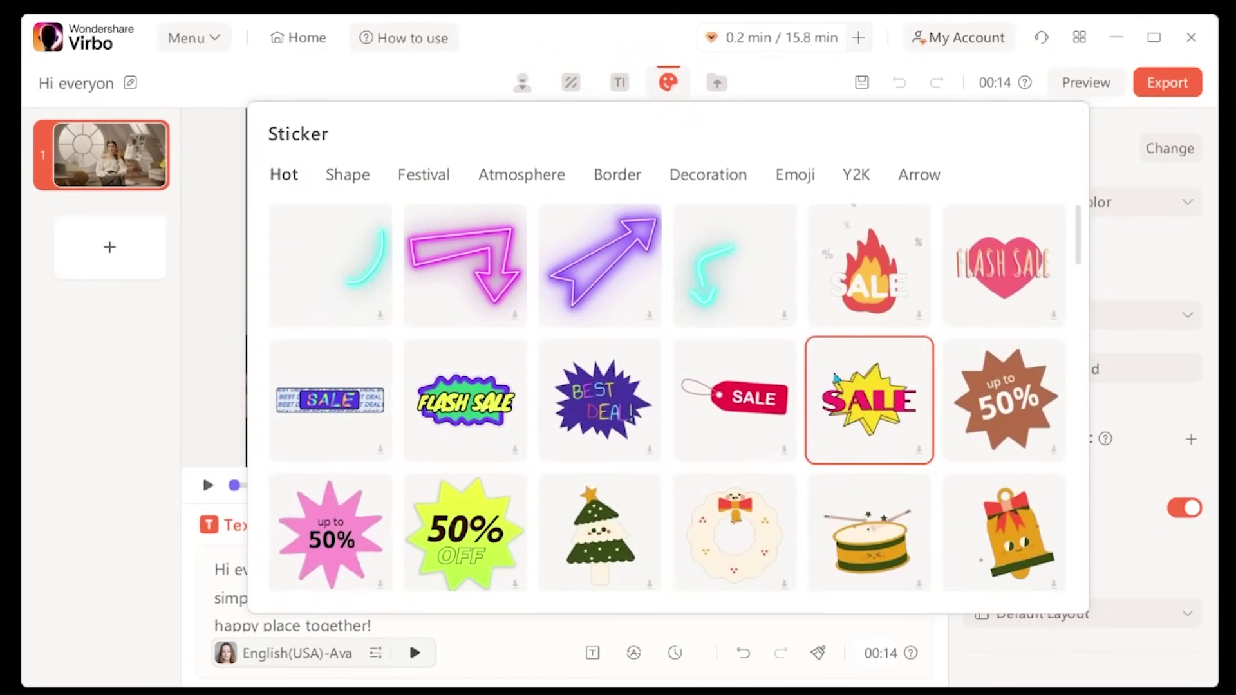
click(834, 378)
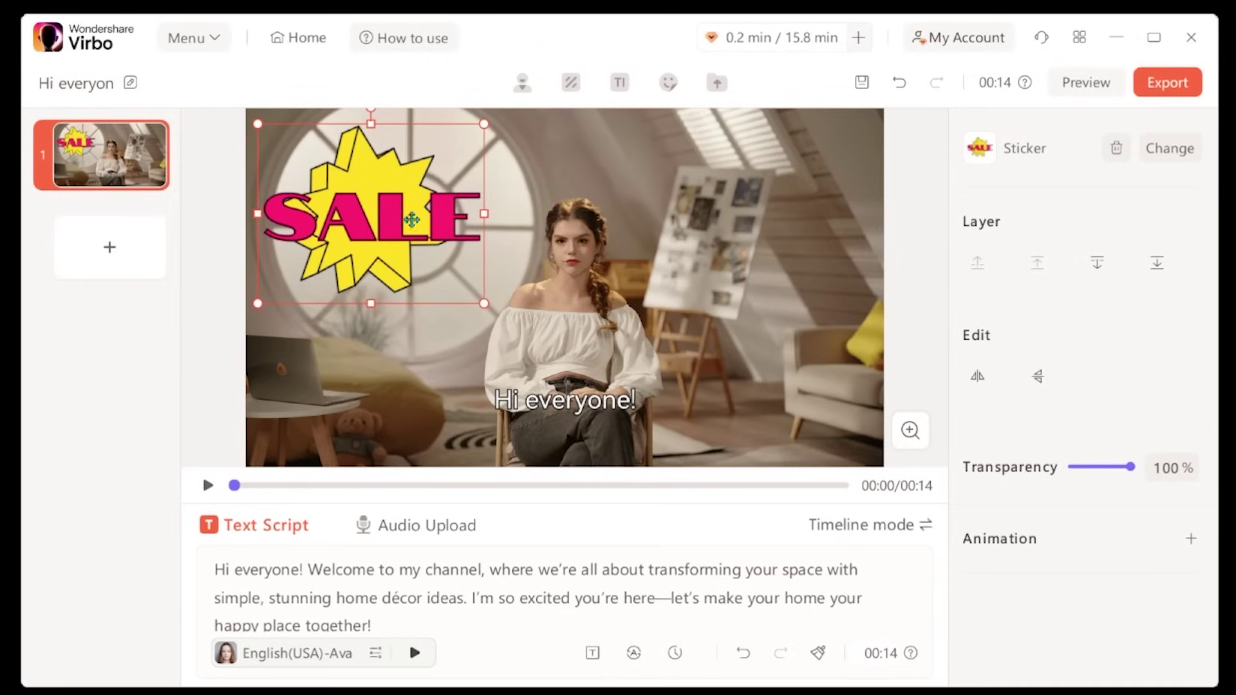
drag(373, 214, 365, 207)
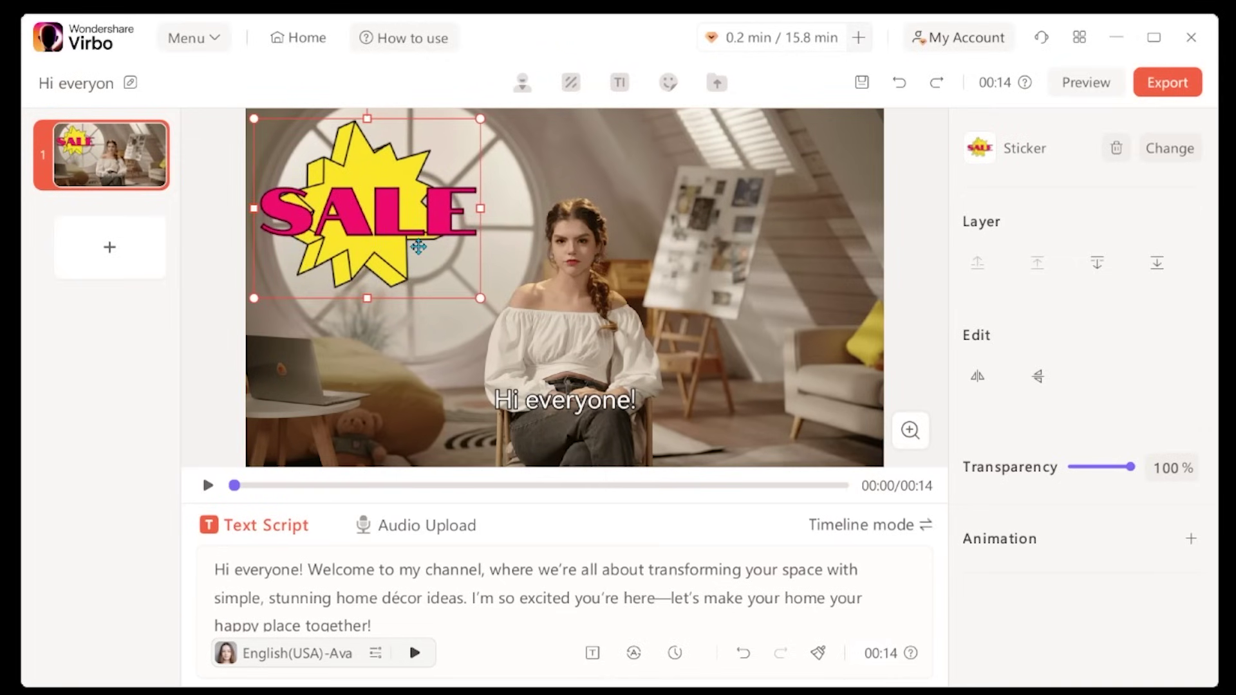
- Delete the SALE sticker and try the Circle and Half Body avatar styles
key(Delete)
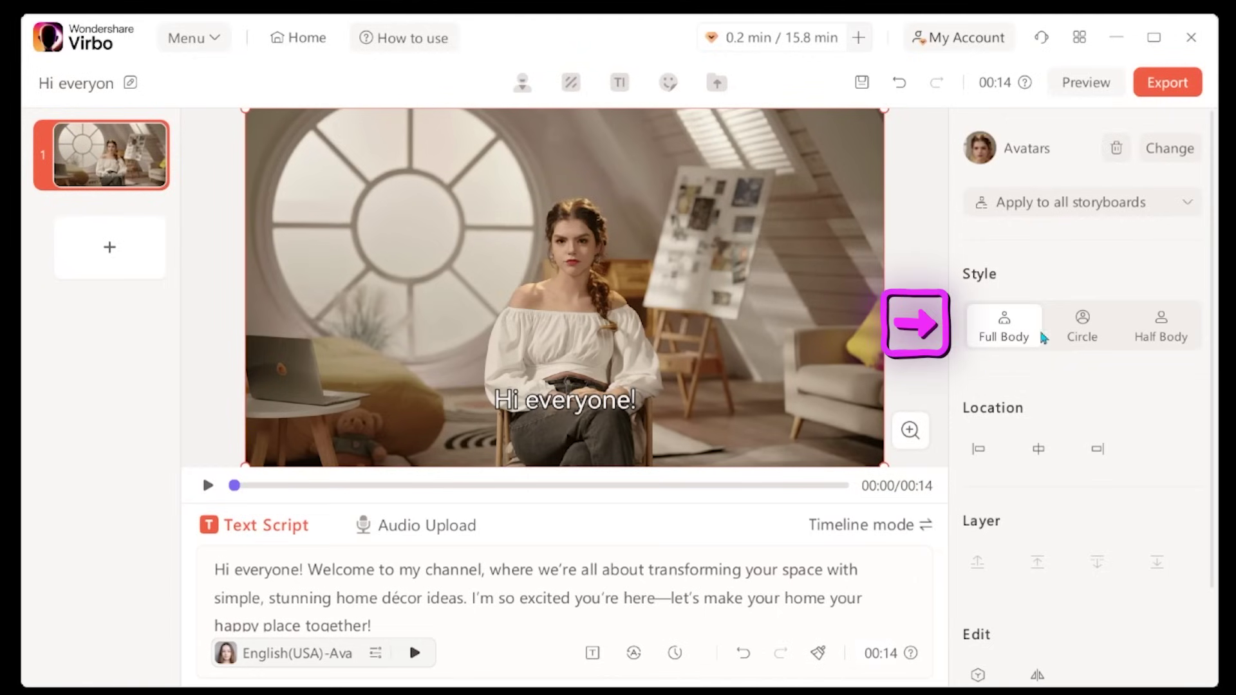
click(1005, 344)
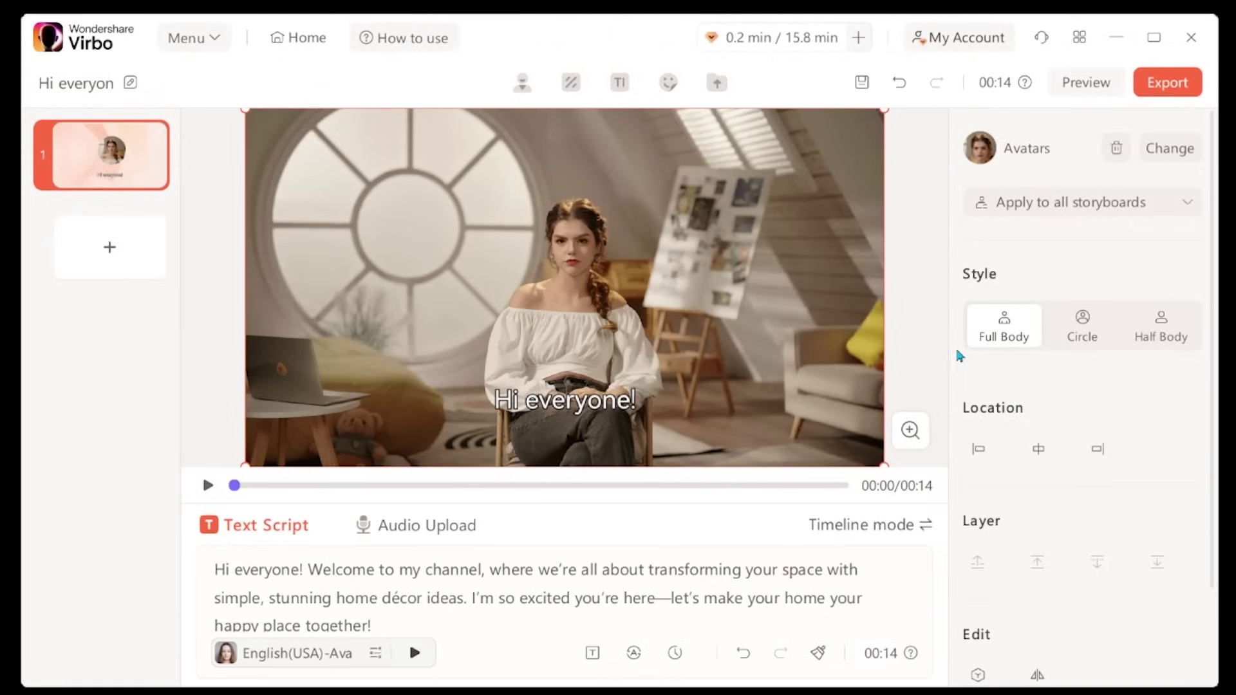
click(1081, 337)
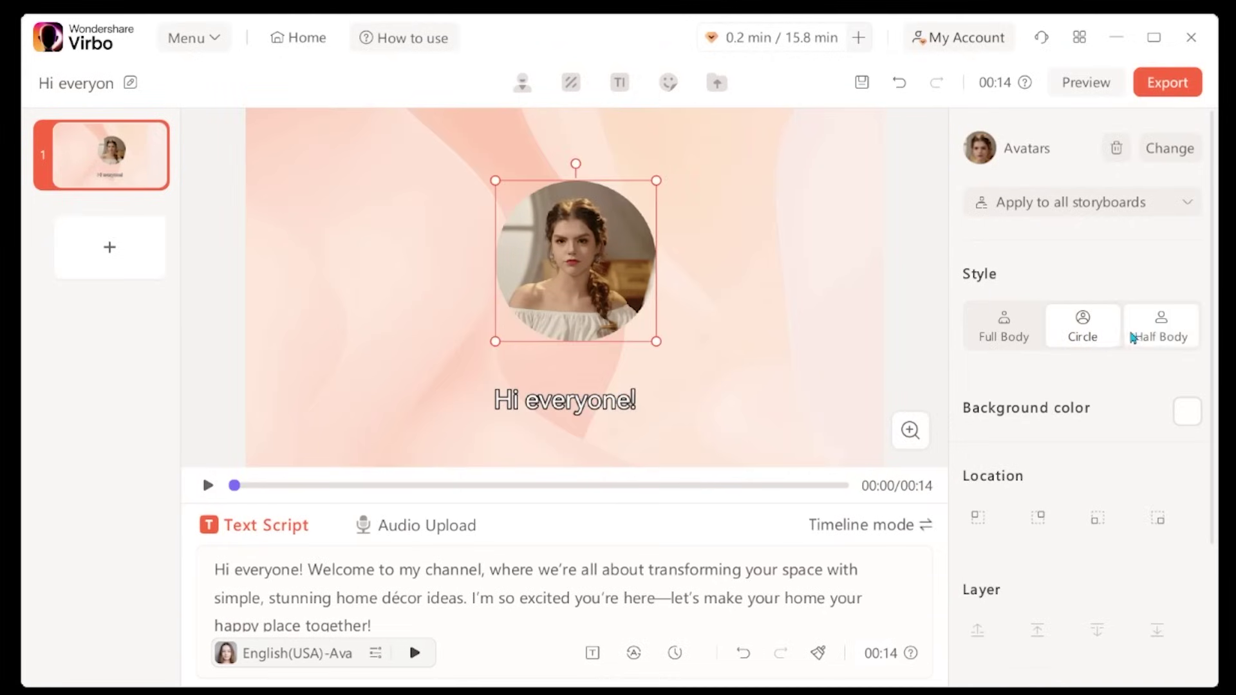
click(1161, 338)
- Try the Popular beach background, undo it, and return Audrey to Full Body
click(571, 82)
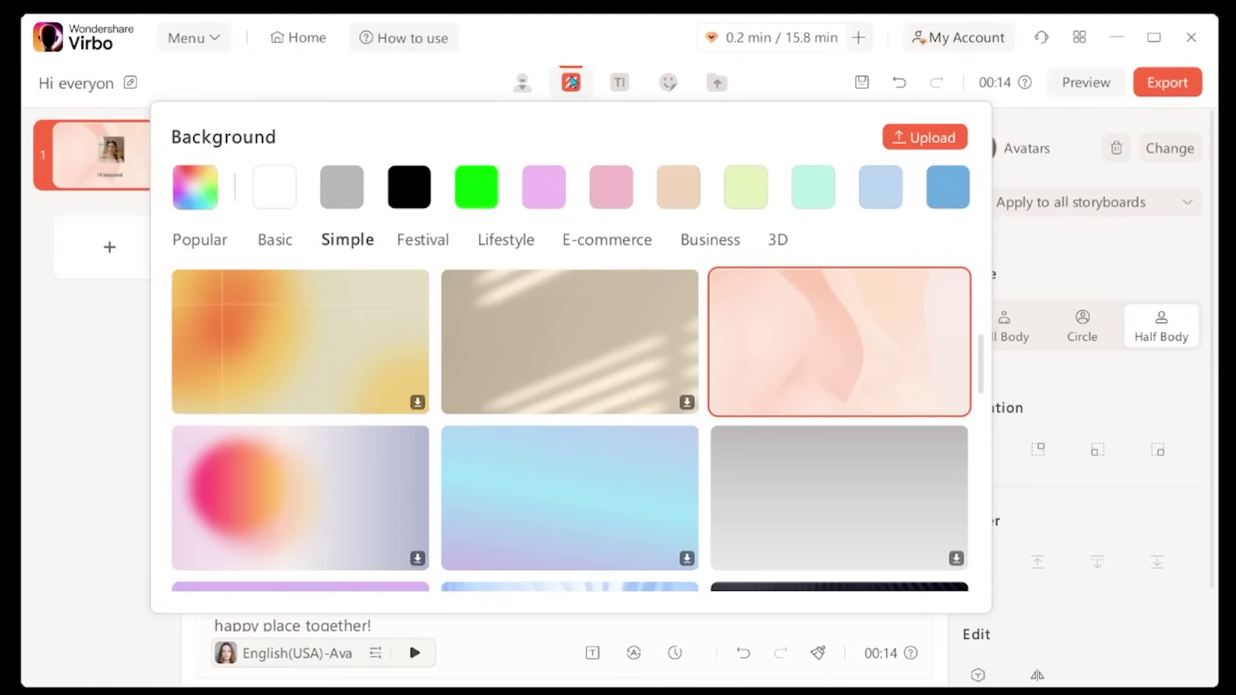
click(219, 241)
click(300, 341)
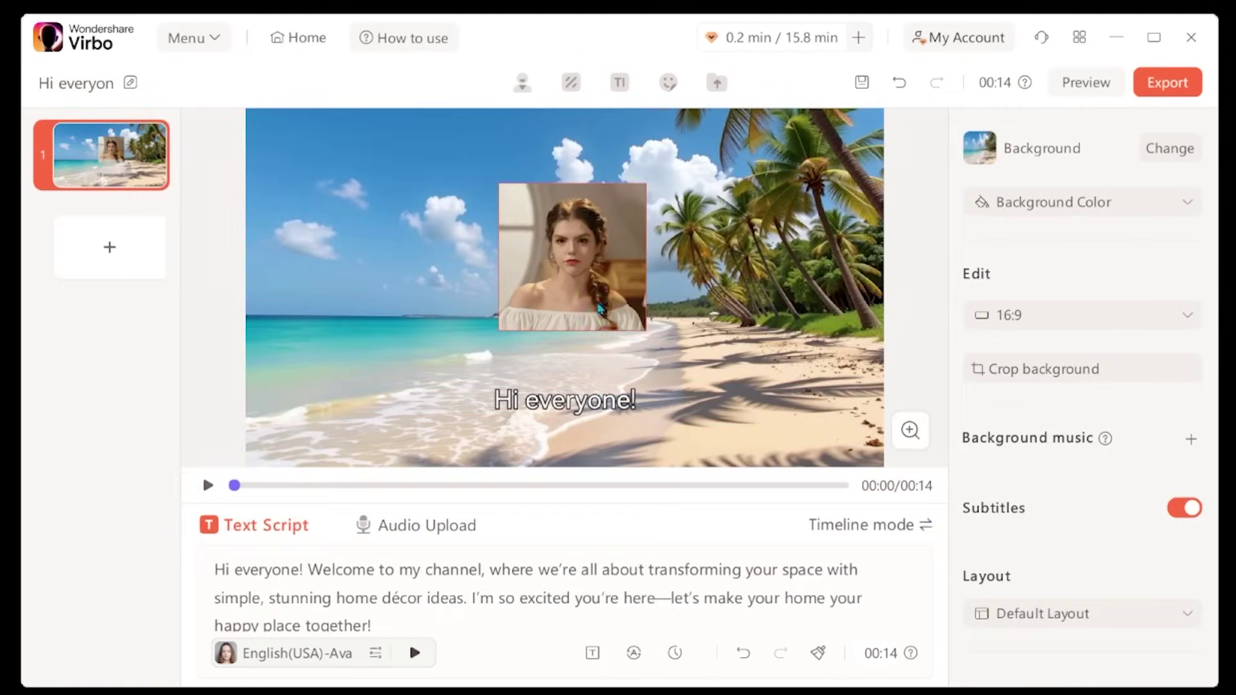
key(ctrl+z)
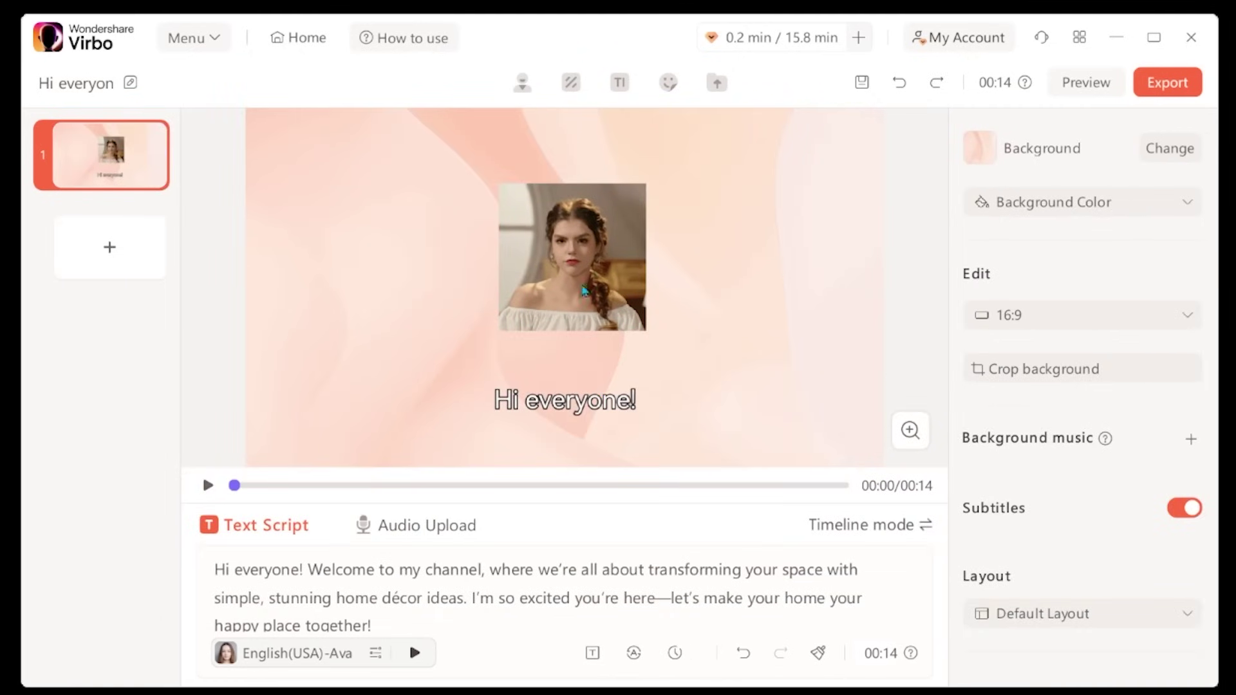
click(559, 291)
click(1001, 338)
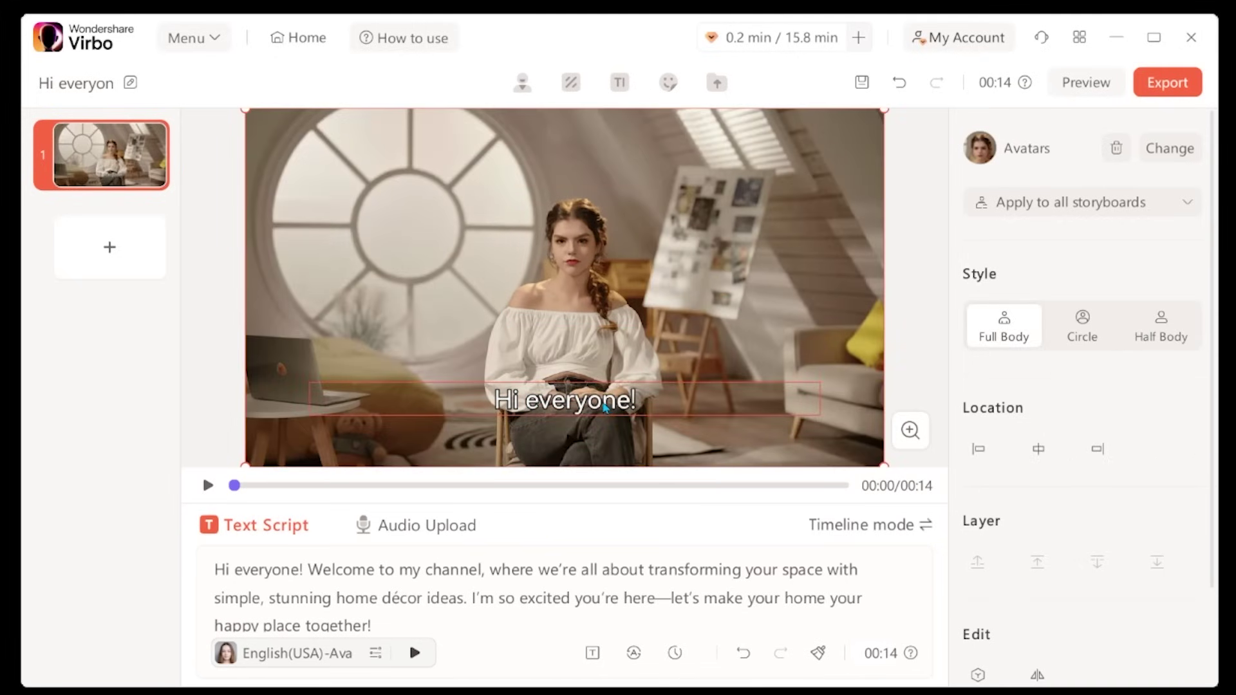
click(606, 406)
- Apply the bold pink preset subtitle style, giving 'HI EVERYONE!' in Bangers Regular
click(1055, 375)
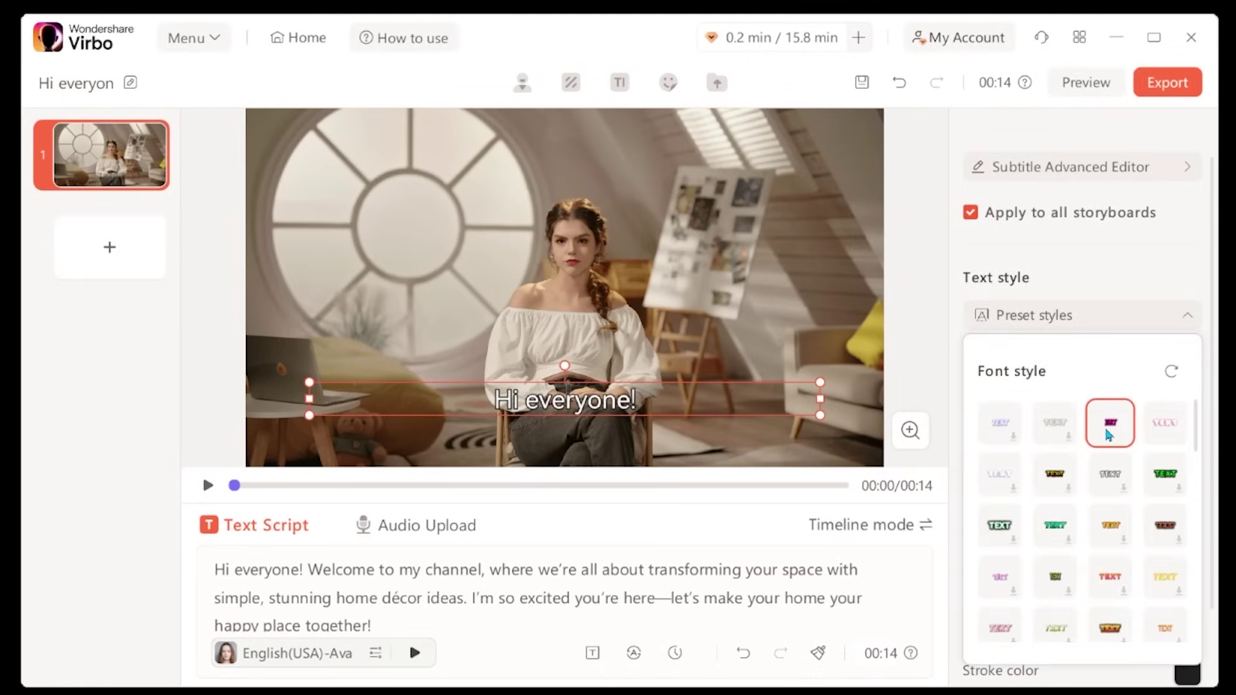
click(1108, 435)
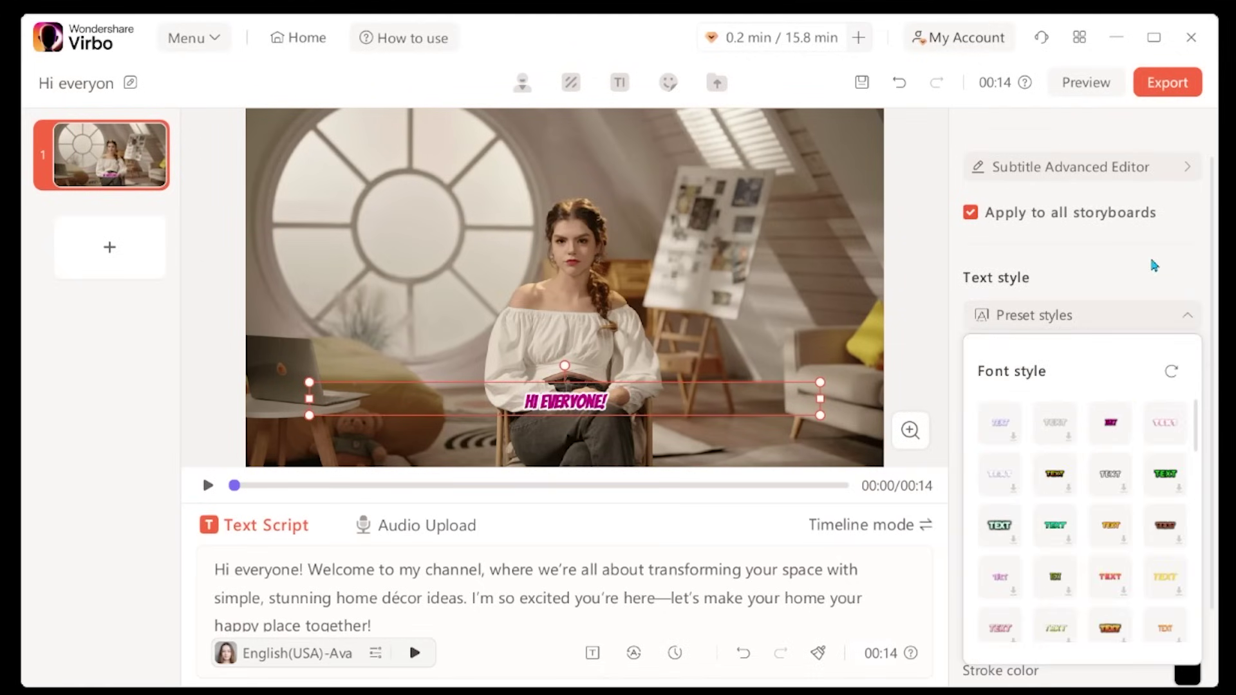
click(1153, 315)
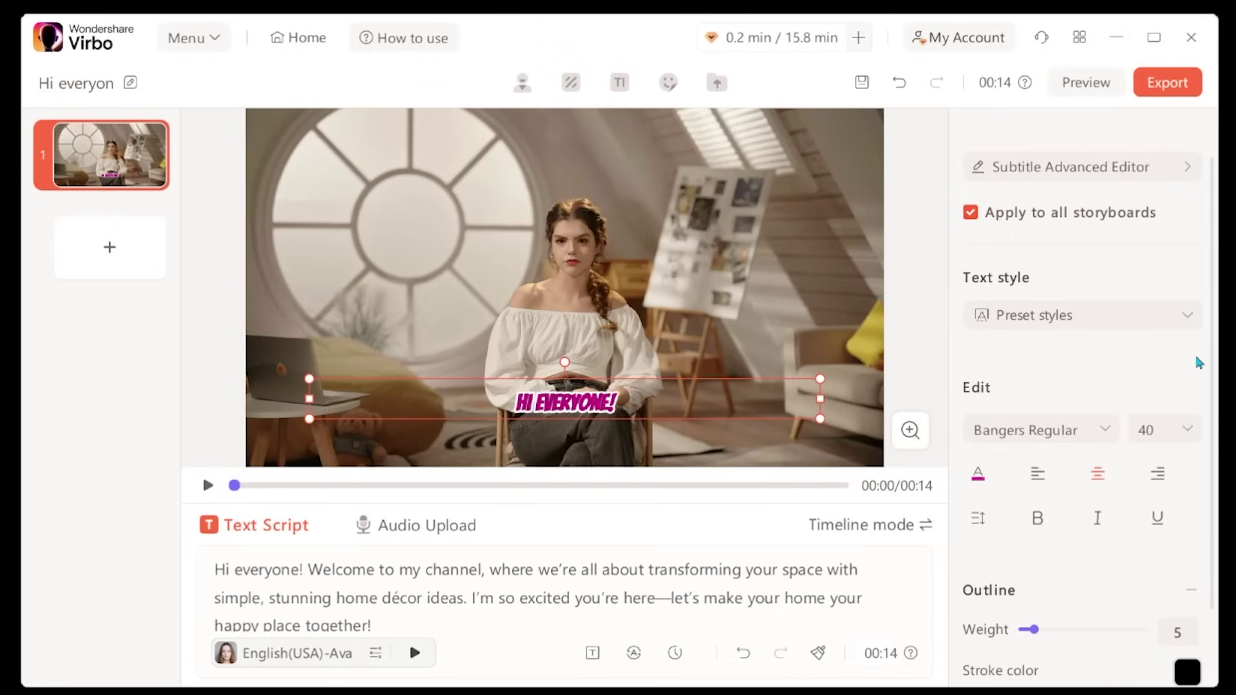
click(566, 335)
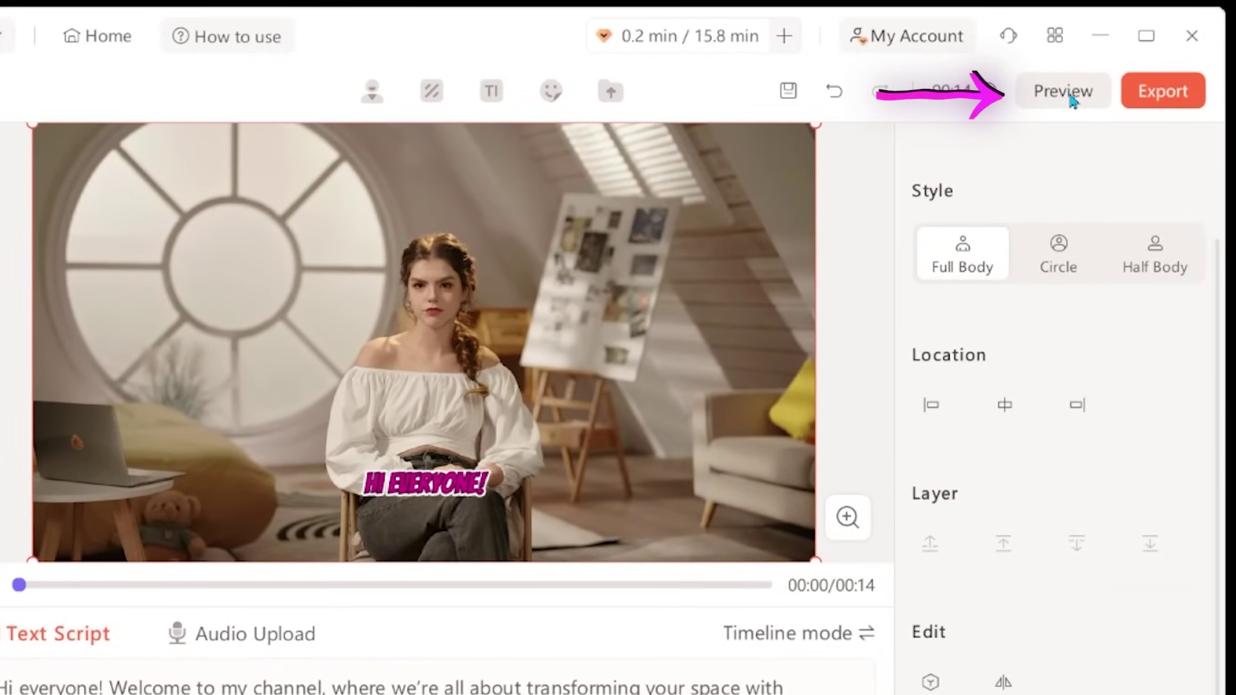
- Play a preview of the draft video, then close it
click(1070, 96)
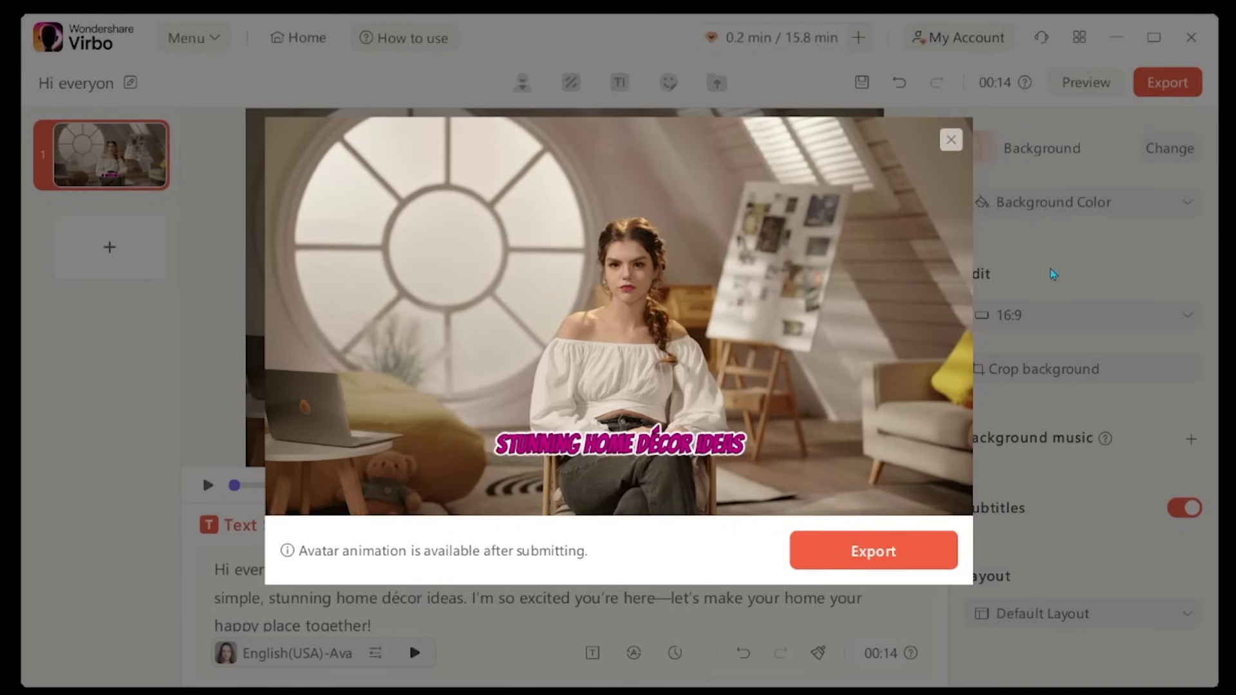
click(950, 139)
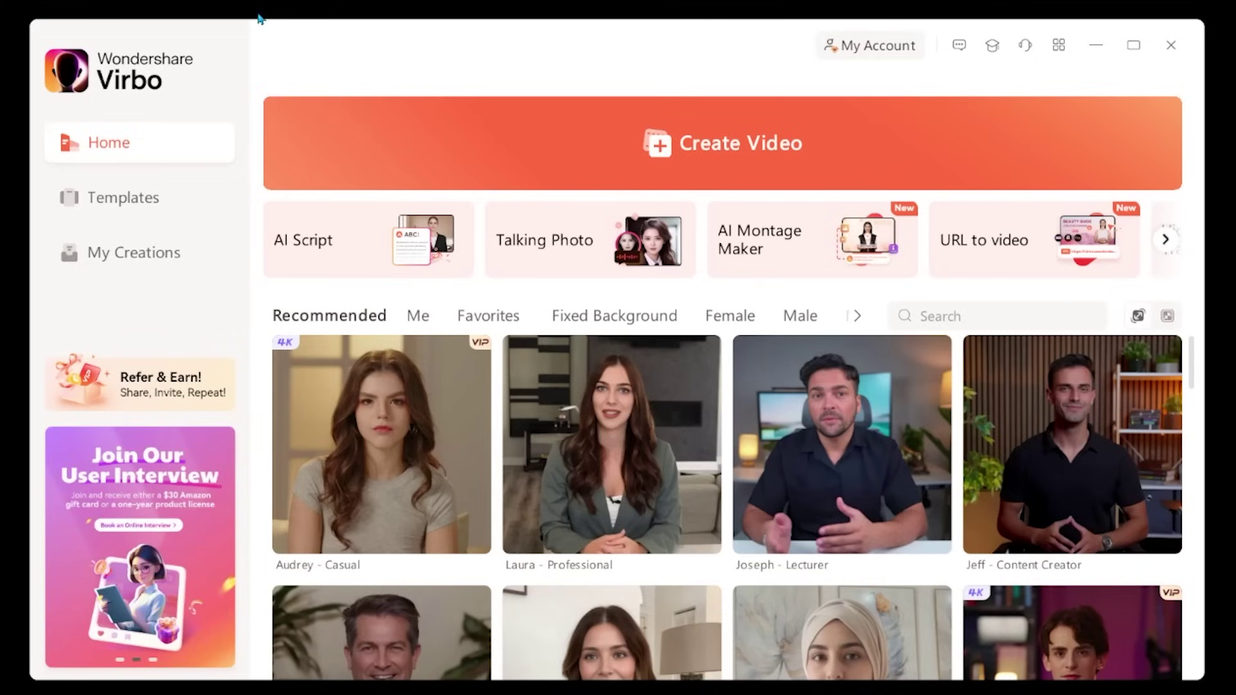
click(137, 198)
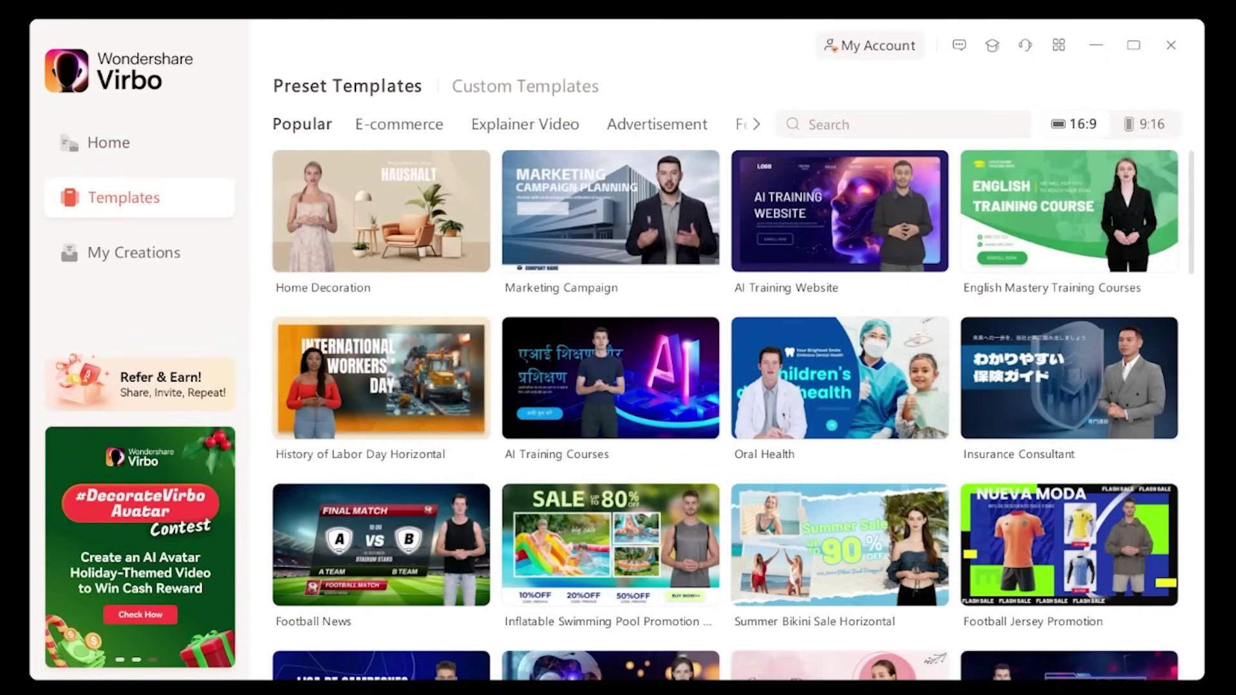
click(610, 211)
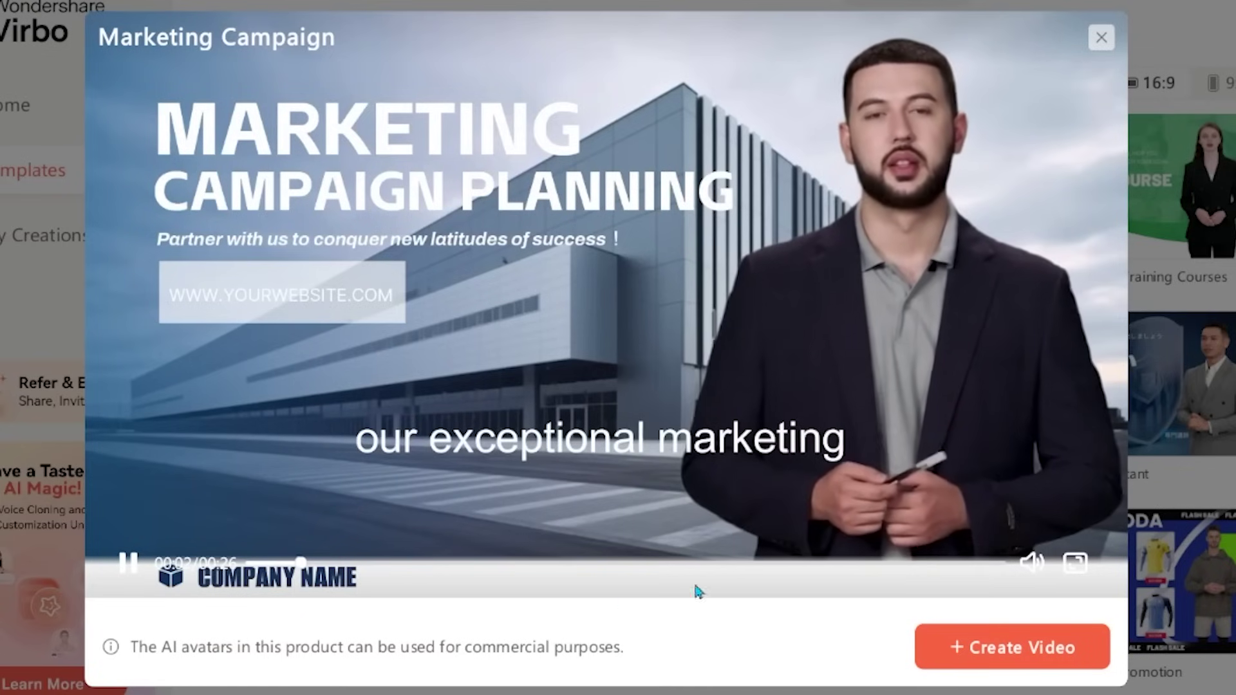
mouse_move(1030, 565)
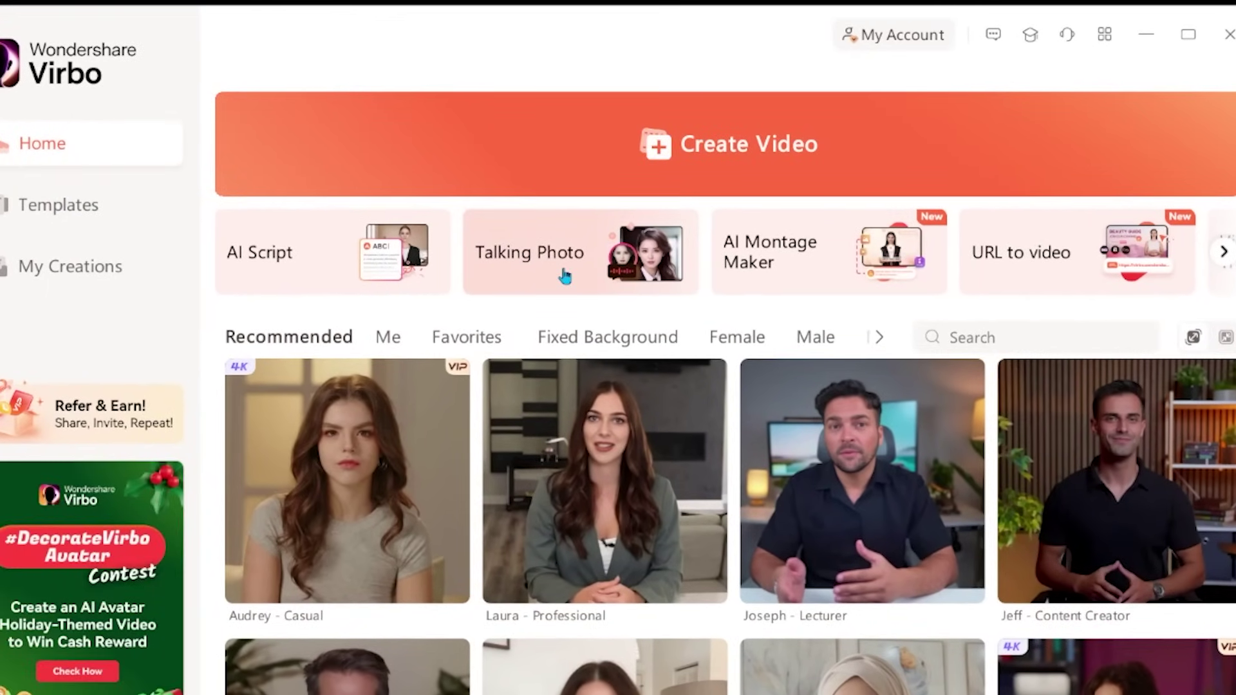
- Start a Talking Photo, browse its templates, and choose to upload a custom portrait
click(565, 271)
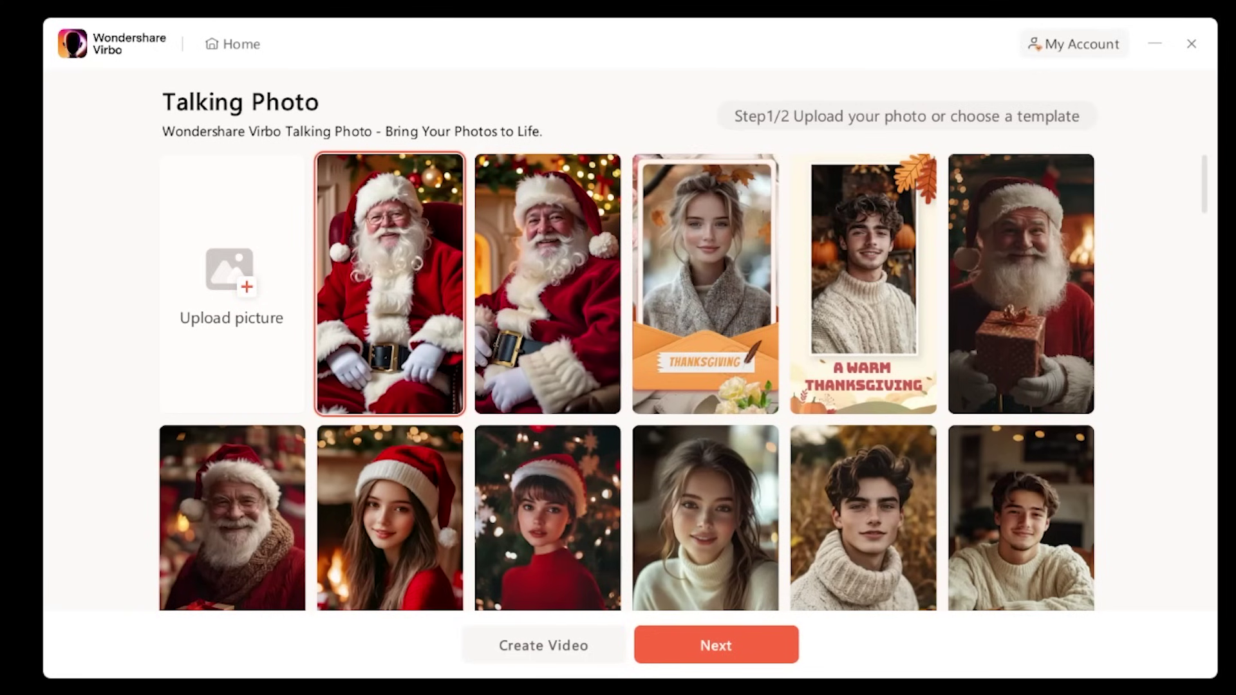
scroll(1217, 193, down, 4)
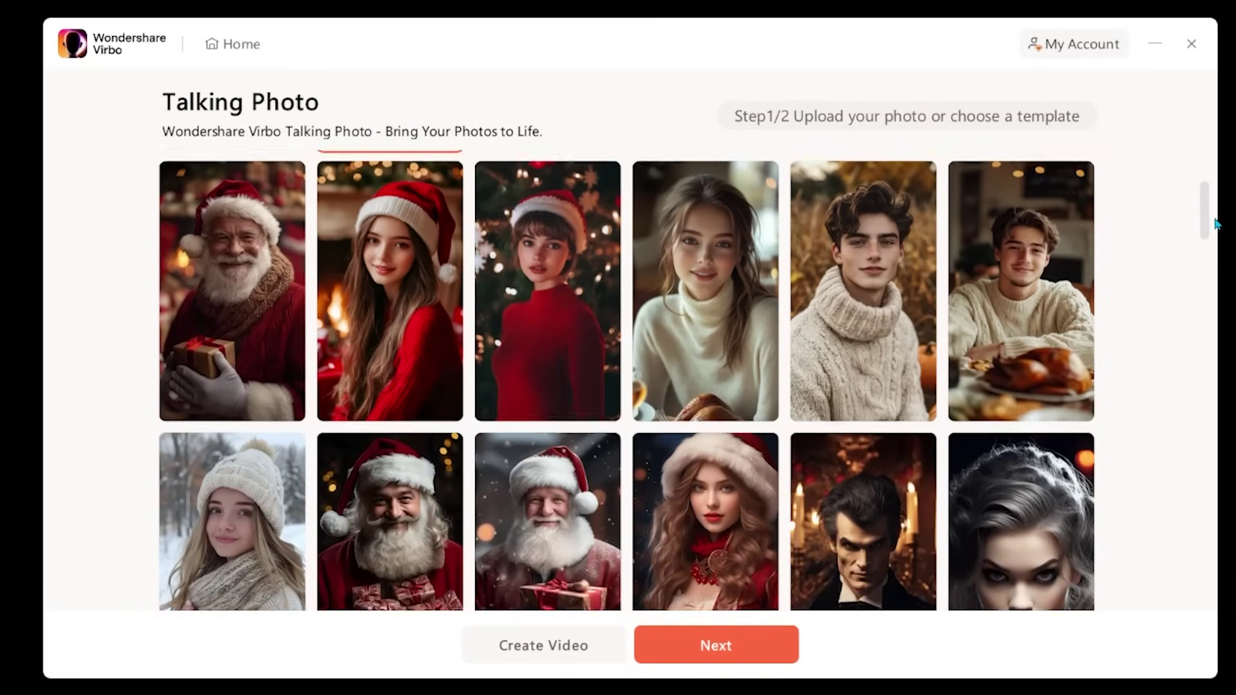
drag(1216, 223, 1213, 274)
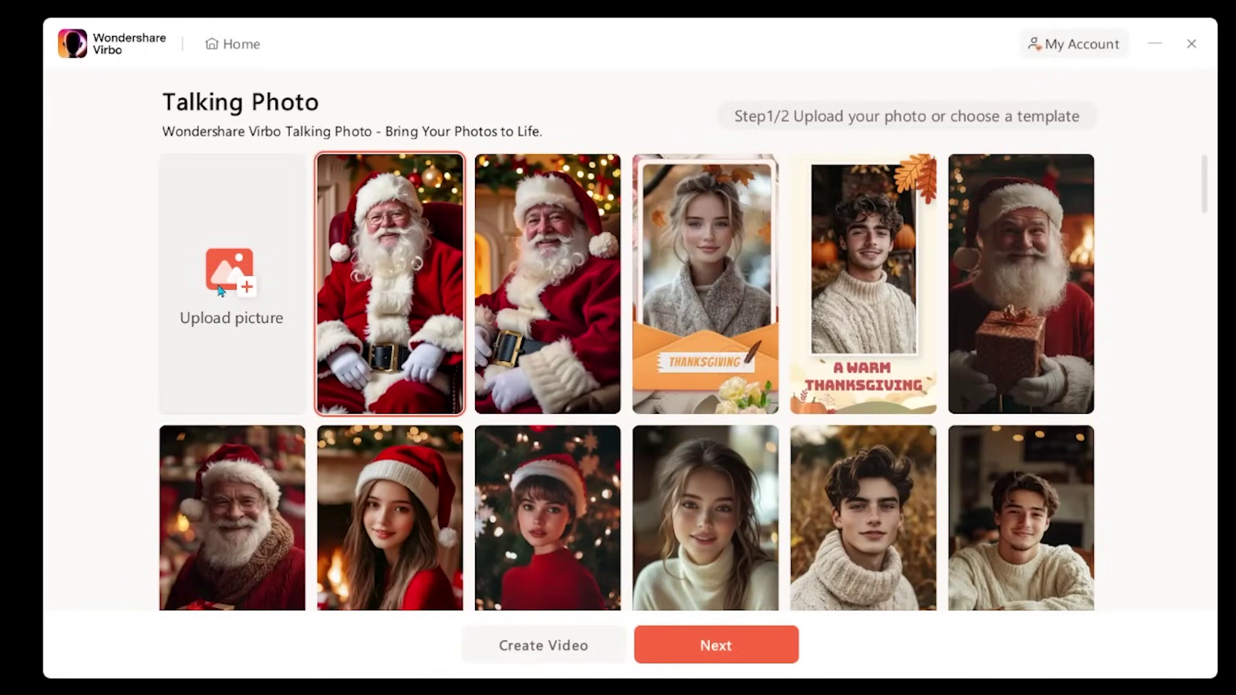
click(222, 293)
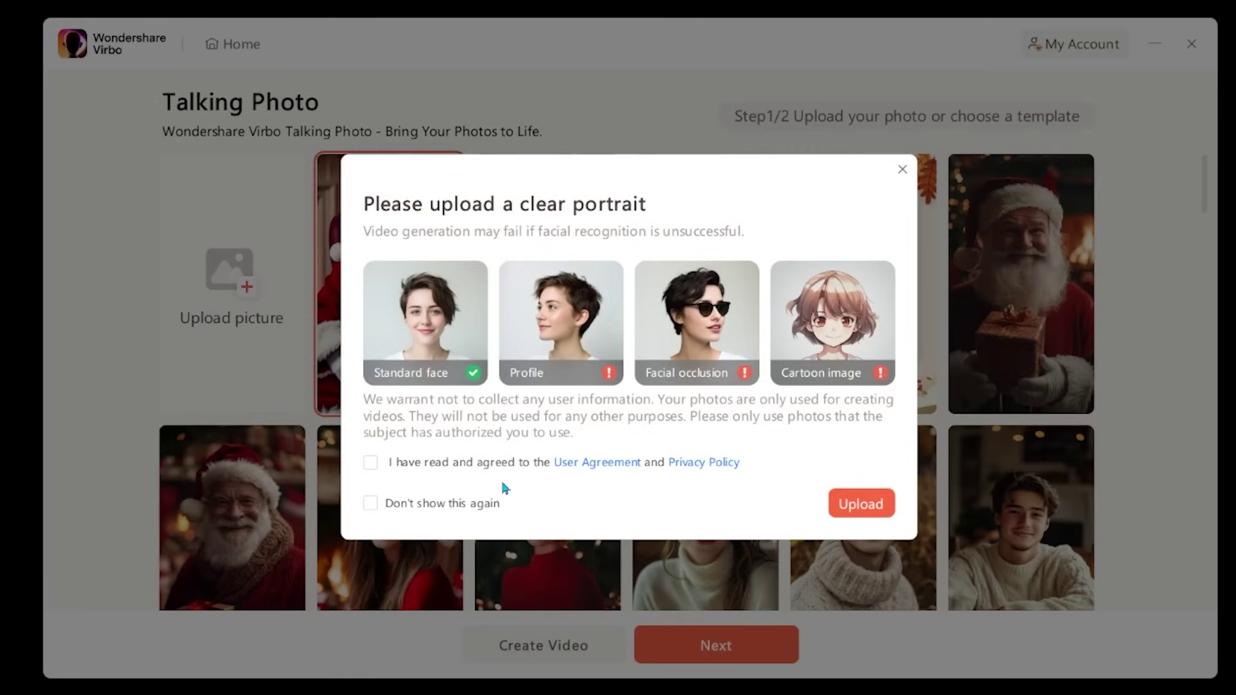
- Accept the user agreement, upload the cropped dark-haired woman's portrait, and continue to the script step
click(372, 462)
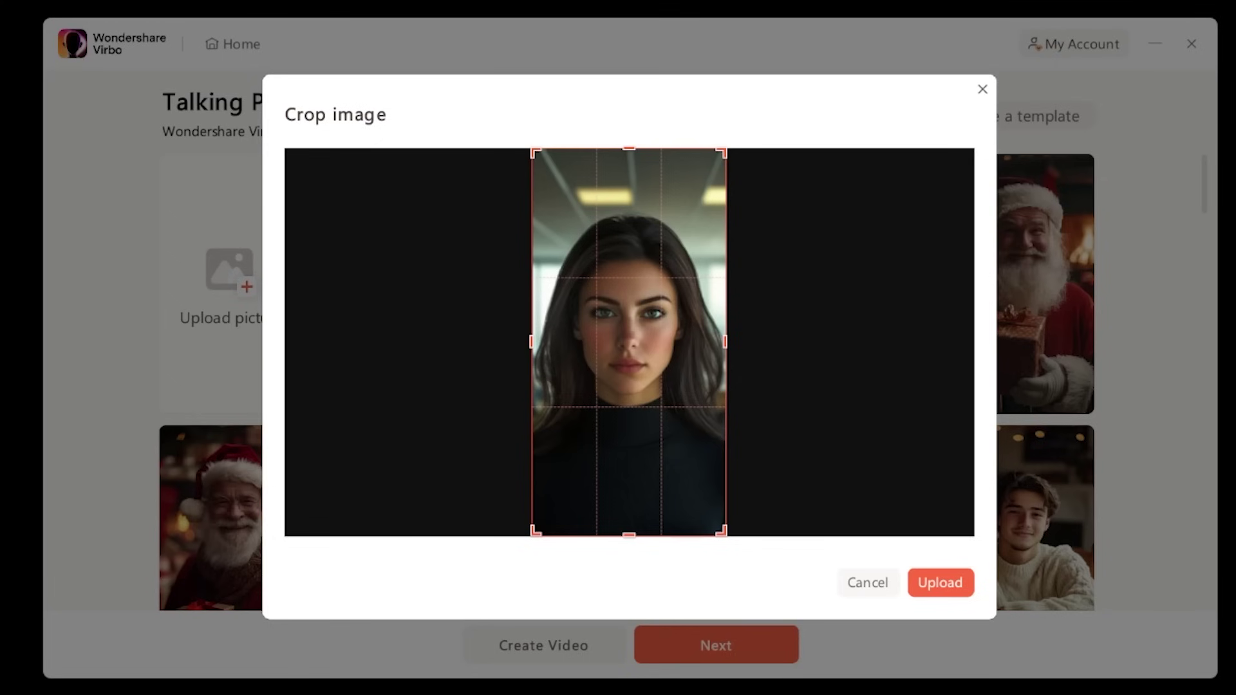
click(940, 583)
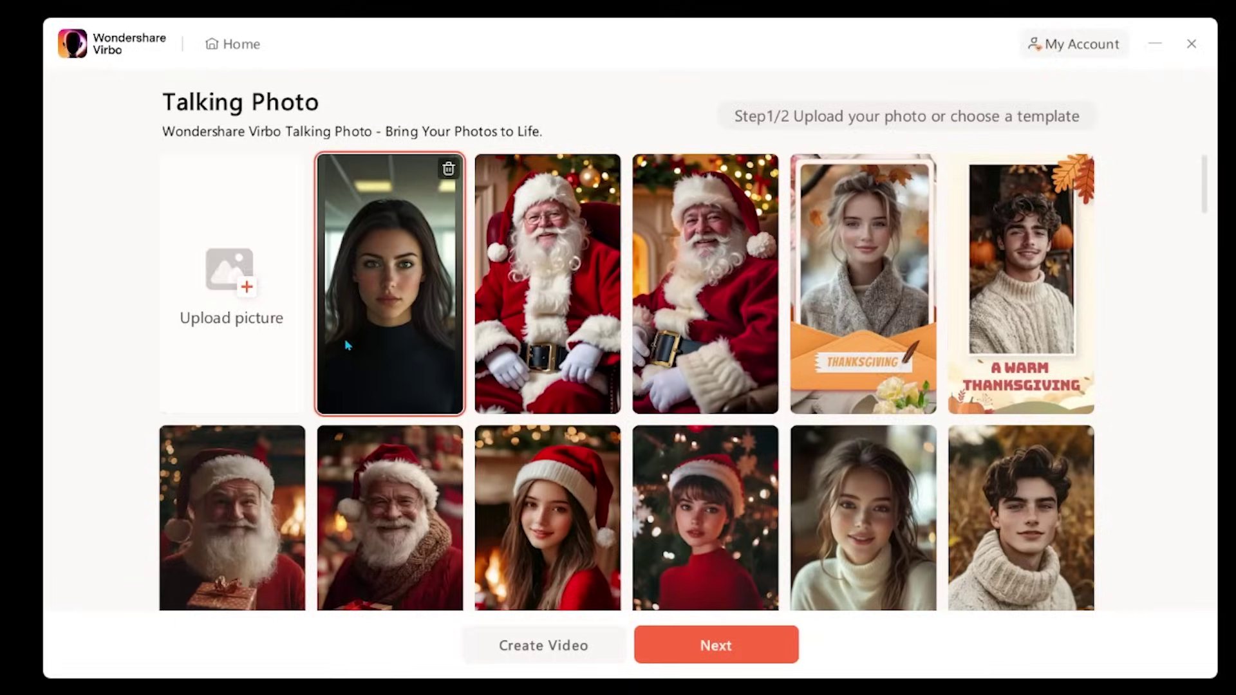
click(715, 645)
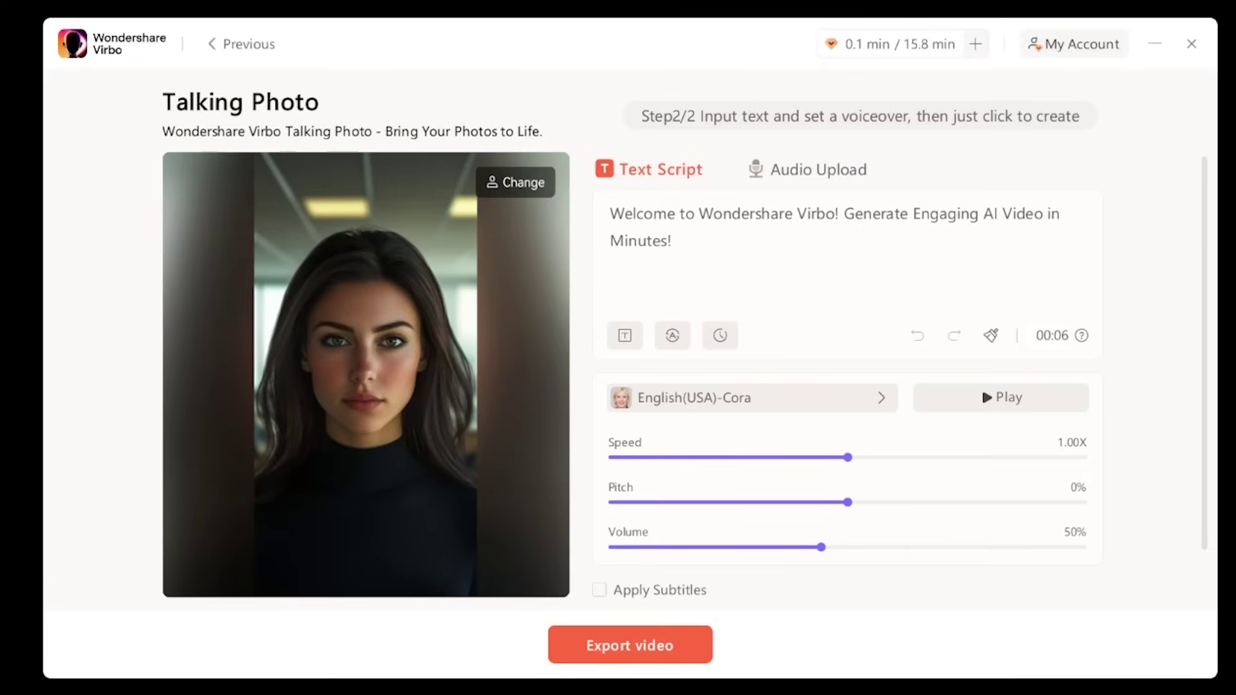
- Replace the script with the 7-second 'Hey! Just here to say hi…' greeting and open AI Script
click(688, 242)
key(ctrl+a)
key(BackSpace)
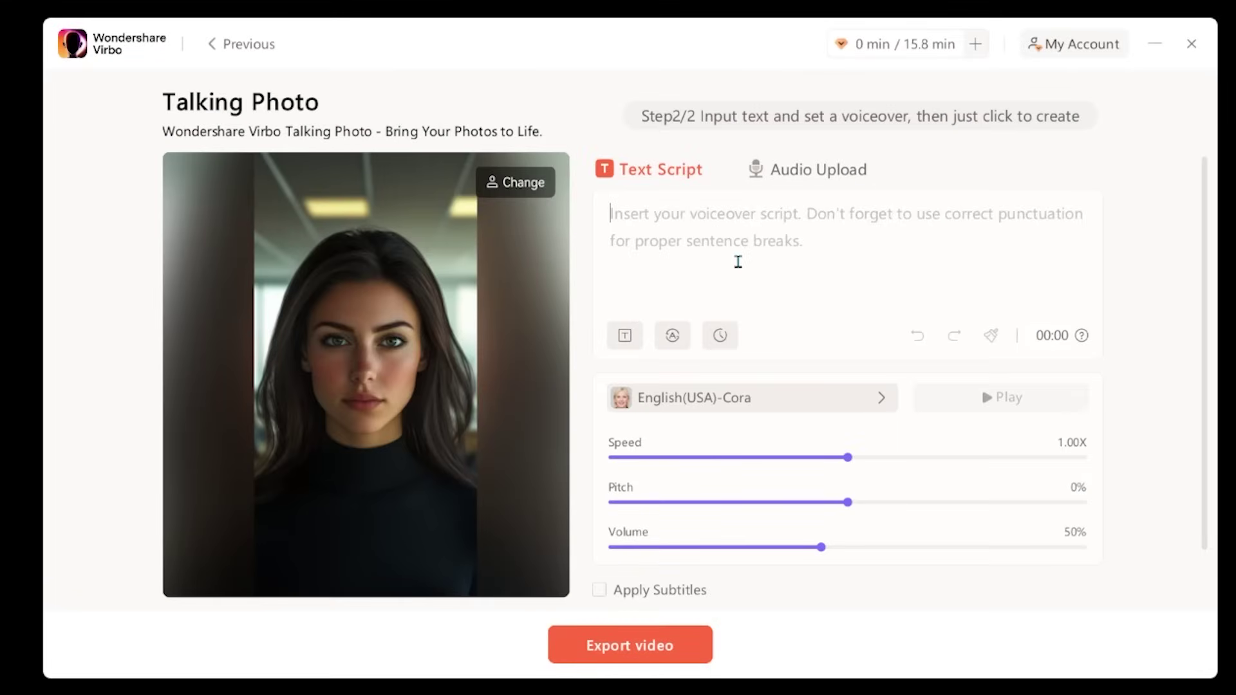
text(Hey! Just here to say hi and spread some good vibes—hope you’re having a great day!)
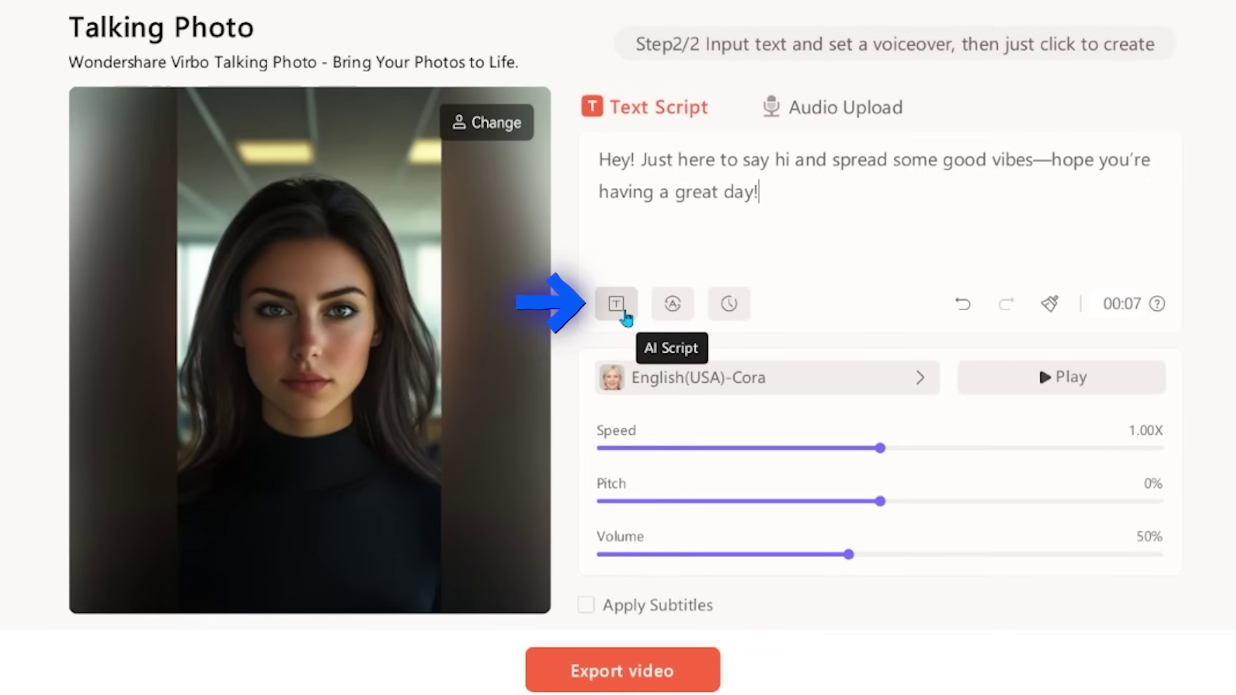
click(622, 311)
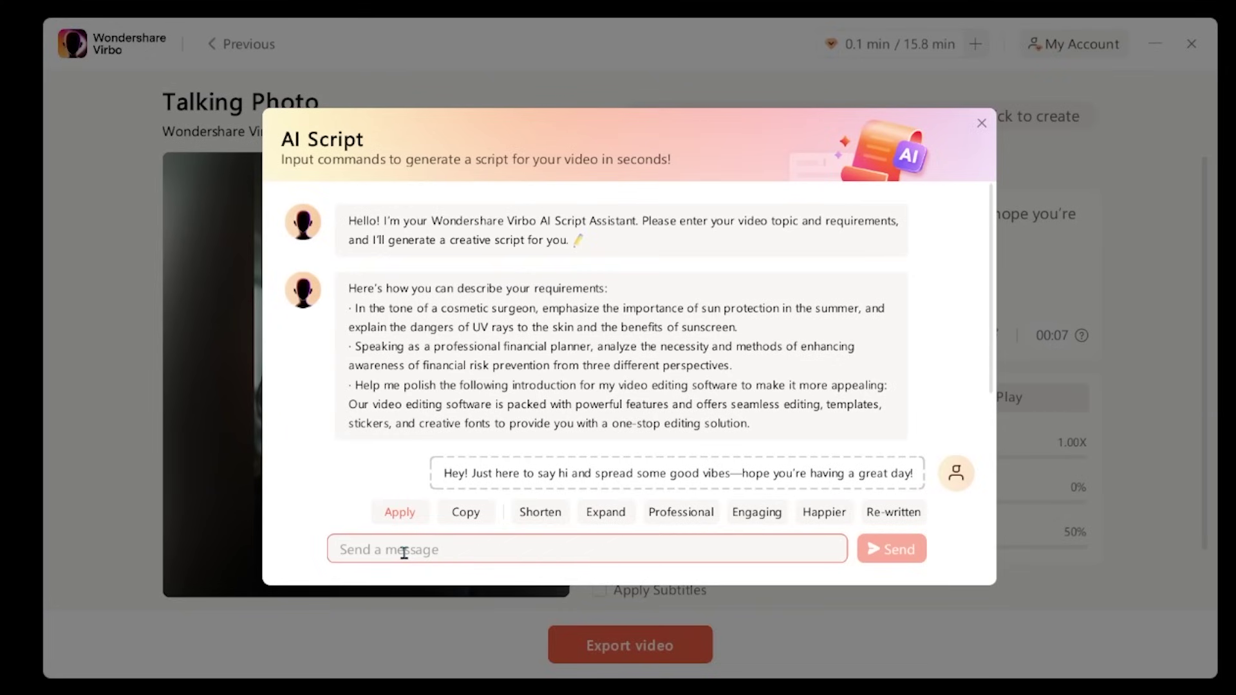
- Set the voiceover to the female Albanian-Anila voice
click(399, 511)
click(772, 399)
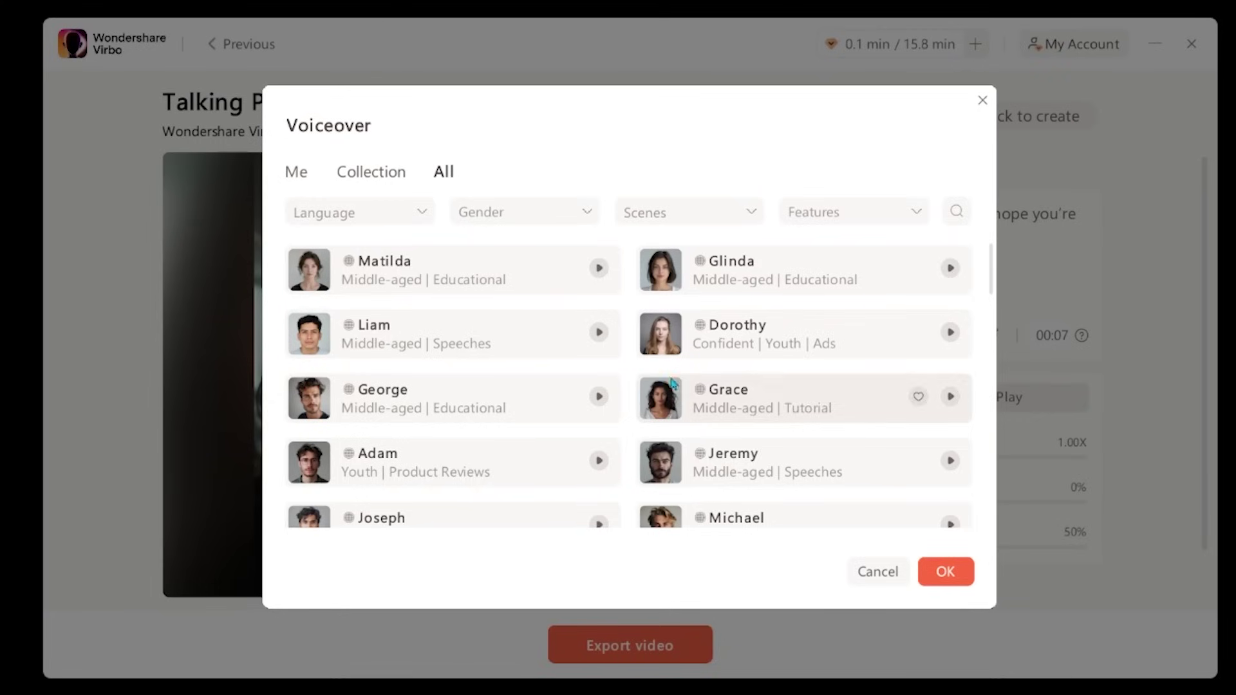
click(515, 212)
click(497, 312)
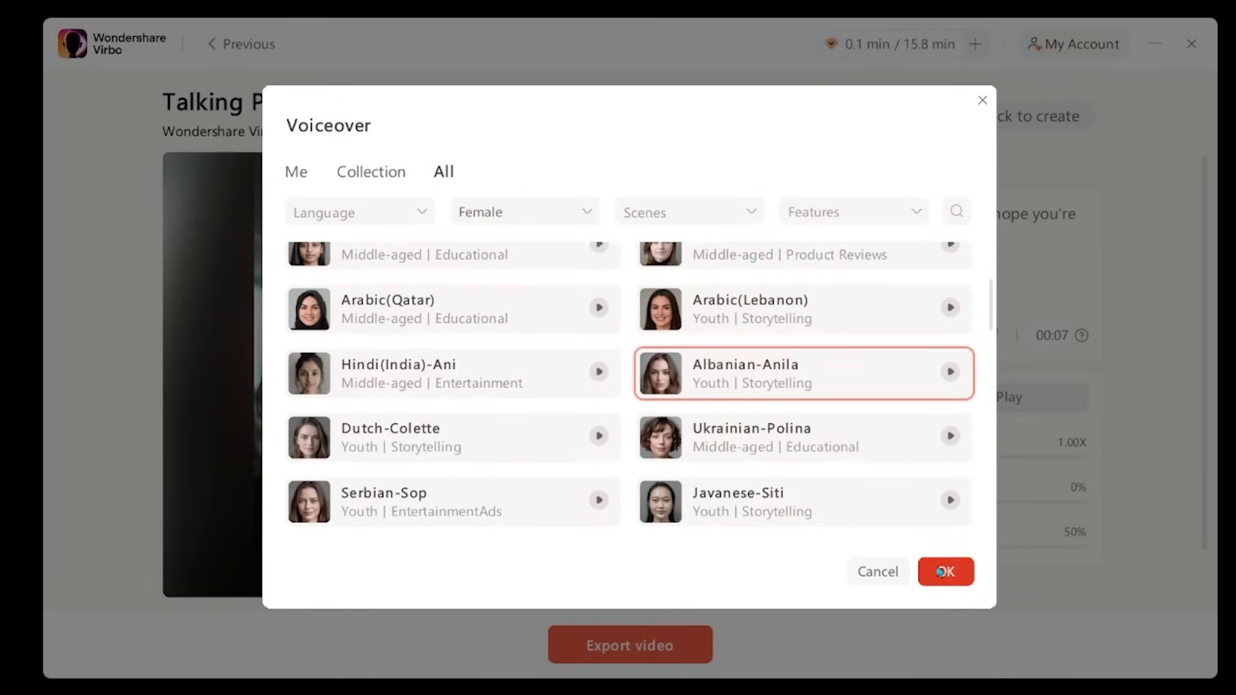
click(945, 571)
- Turn subtitles and background music on, then switch both off again
click(599, 542)
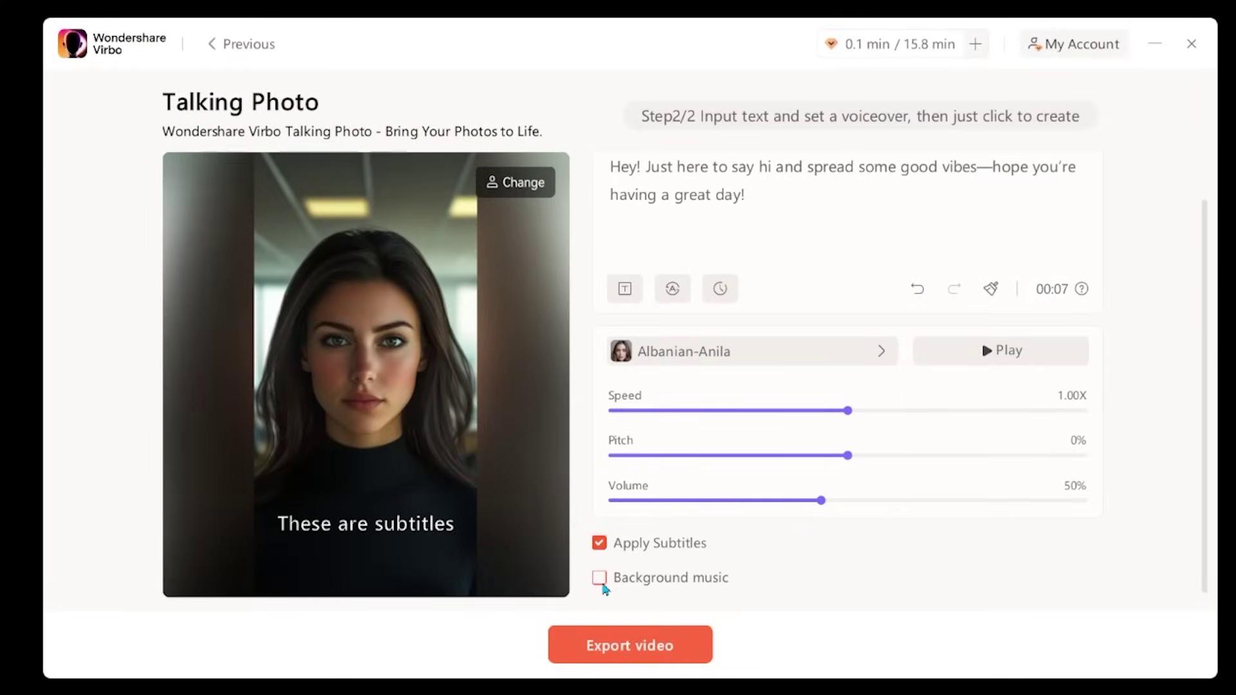
click(599, 577)
click(599, 547)
click(599, 543)
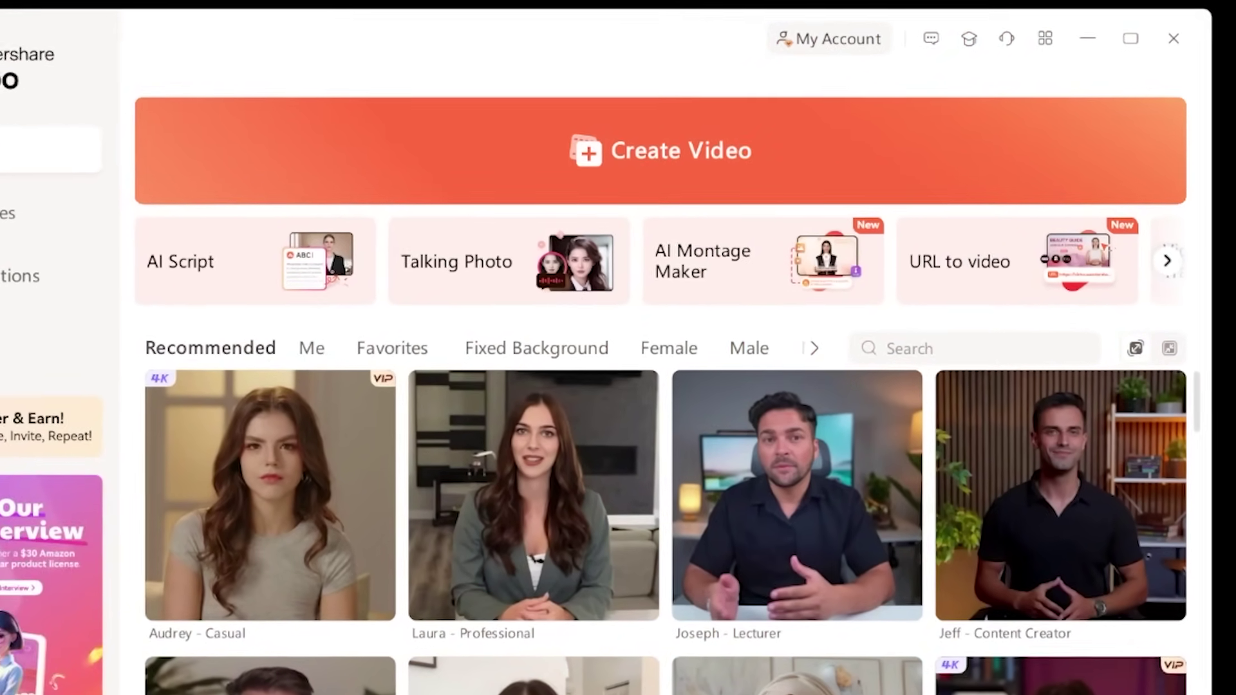
- Open the URL to Video page from the home screen
click(989, 276)
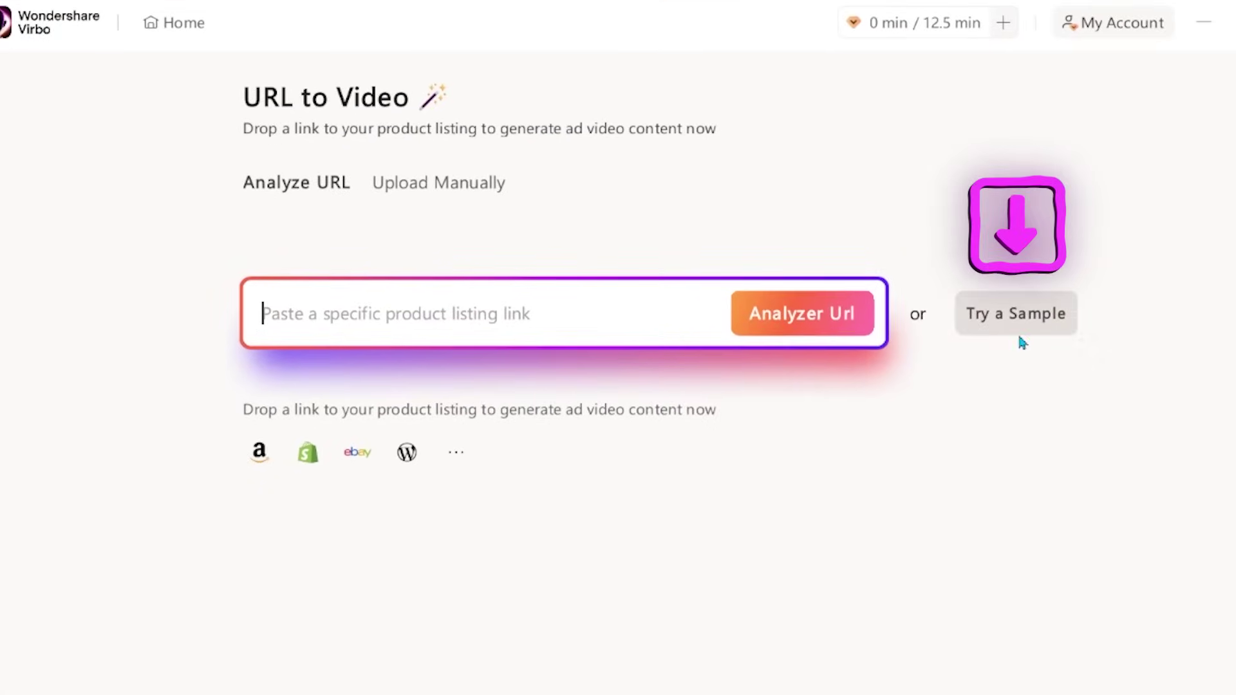
- Paste the eBay Roborock vacuum listing link into the product URL field
key(ctrl+v)
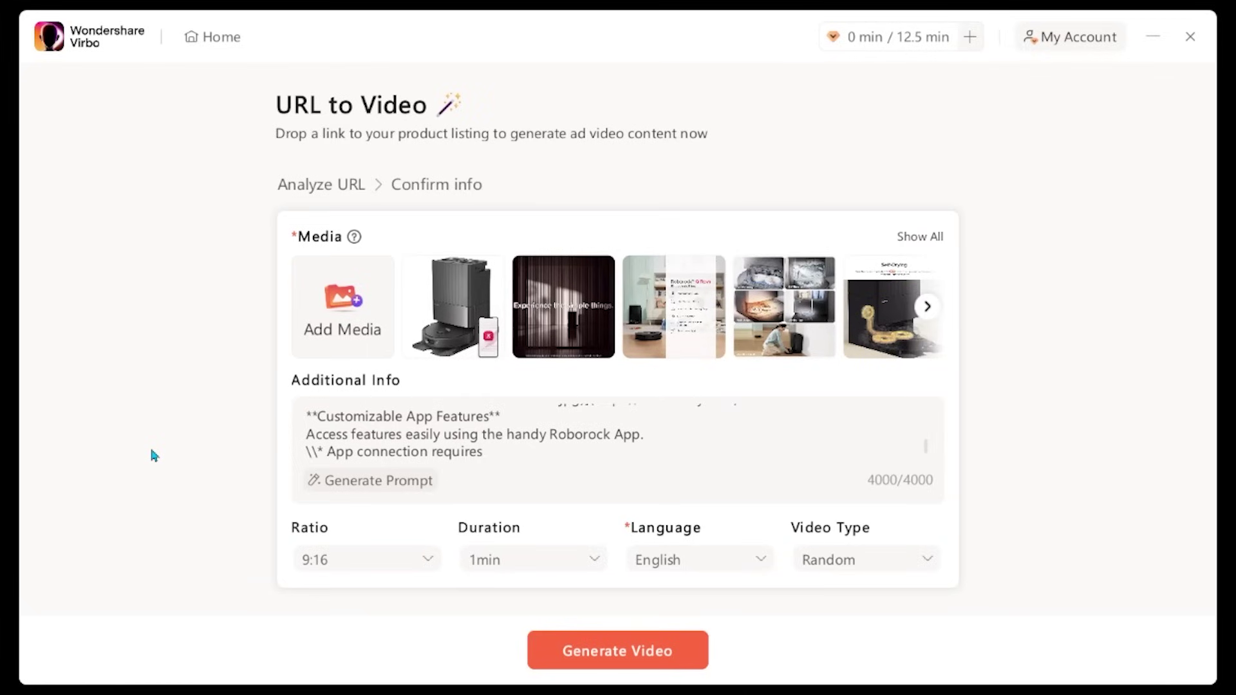
- Review all the product media images, then set the ad to 16:9 ratio and 15s duration
click(920, 236)
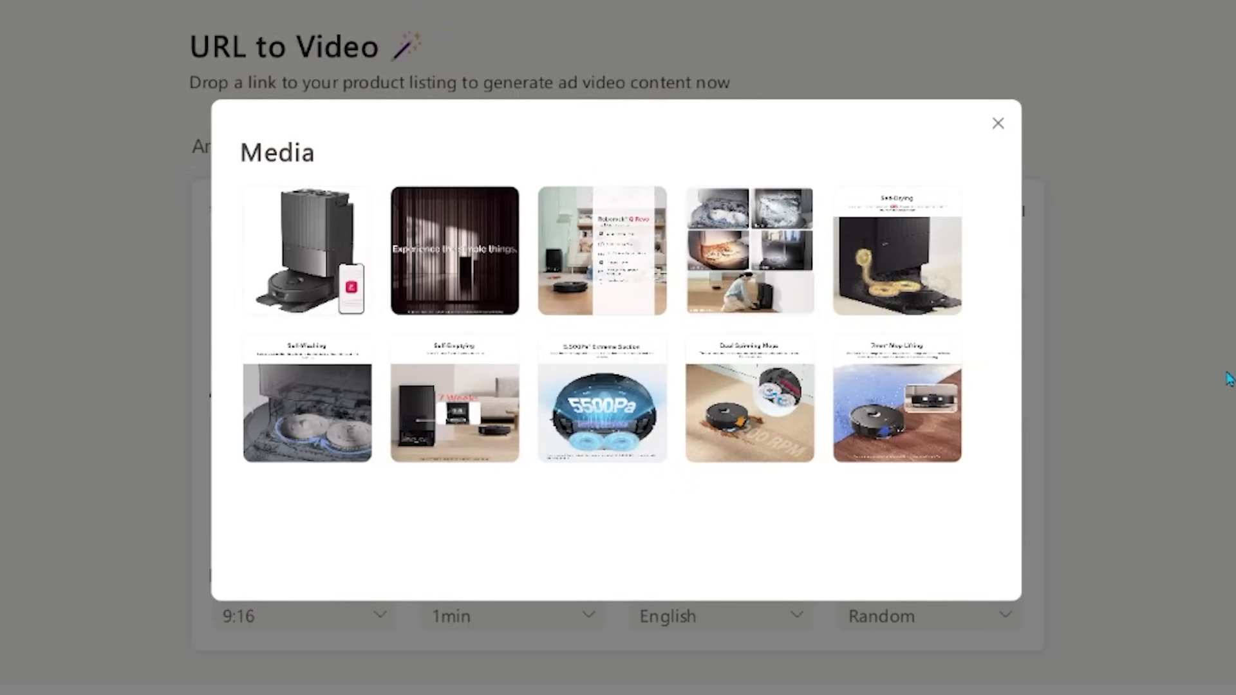
click(1226, 379)
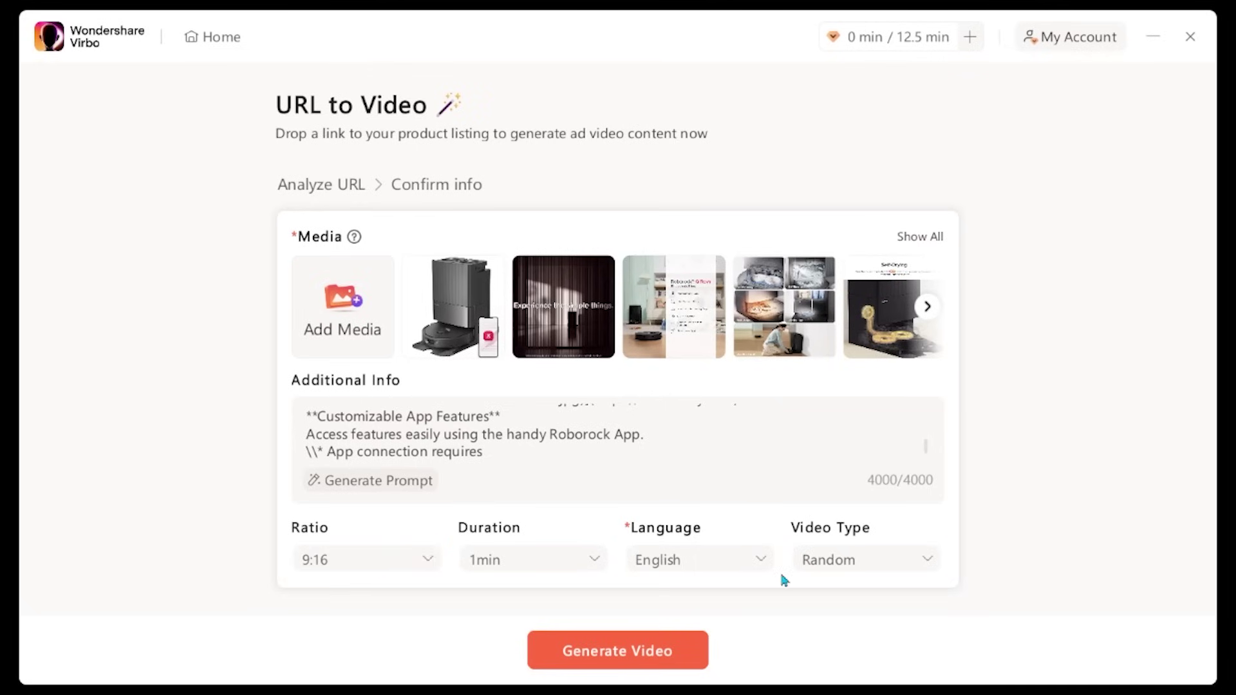
click(367, 560)
click(322, 462)
click(515, 560)
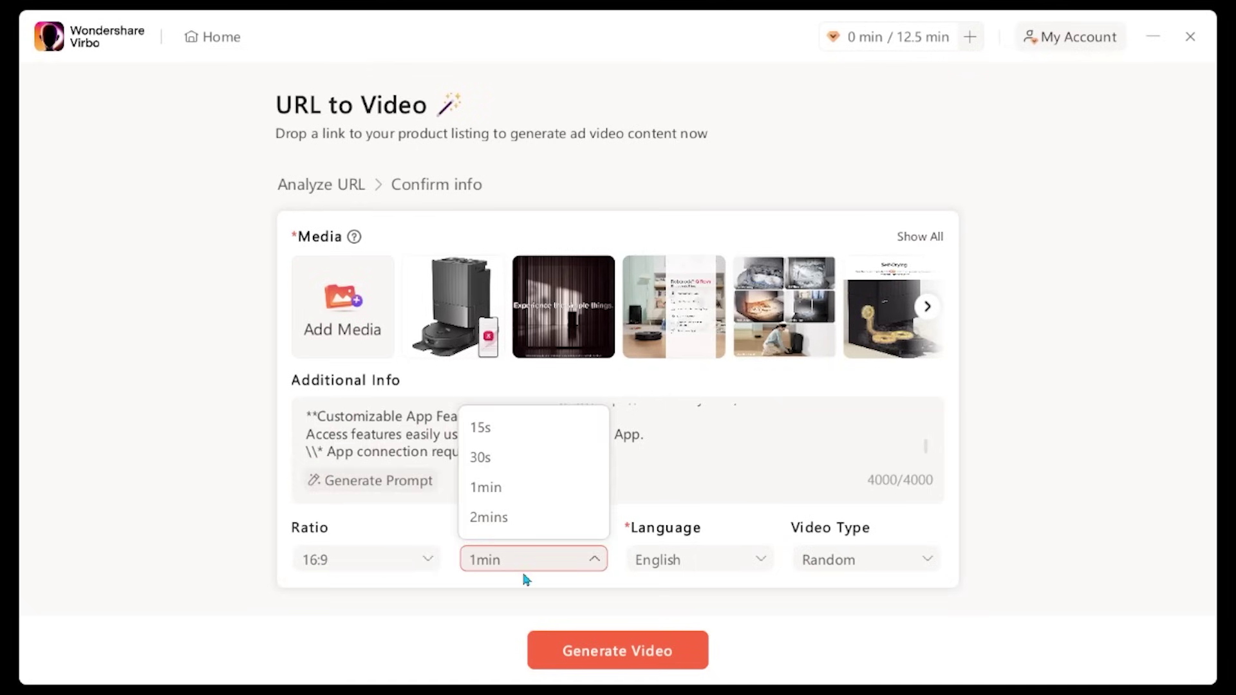
click(507, 427)
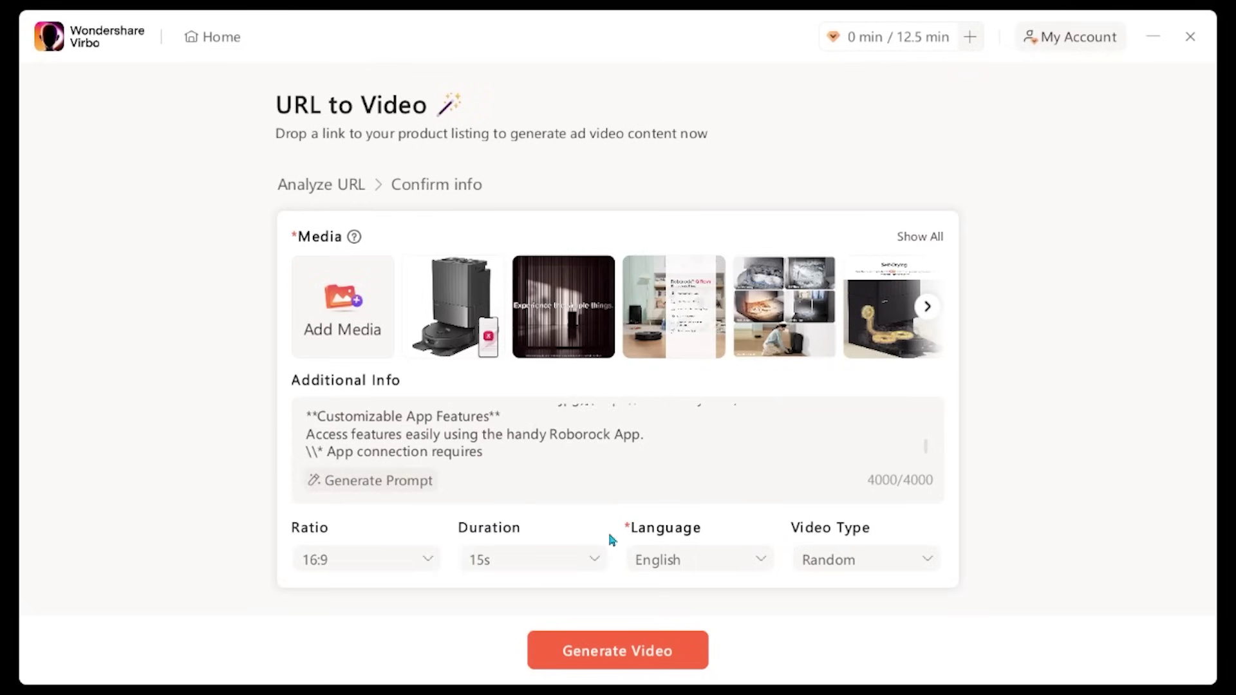
- Keep Random as the ad's video type
click(885, 565)
mouse_move(864, 459)
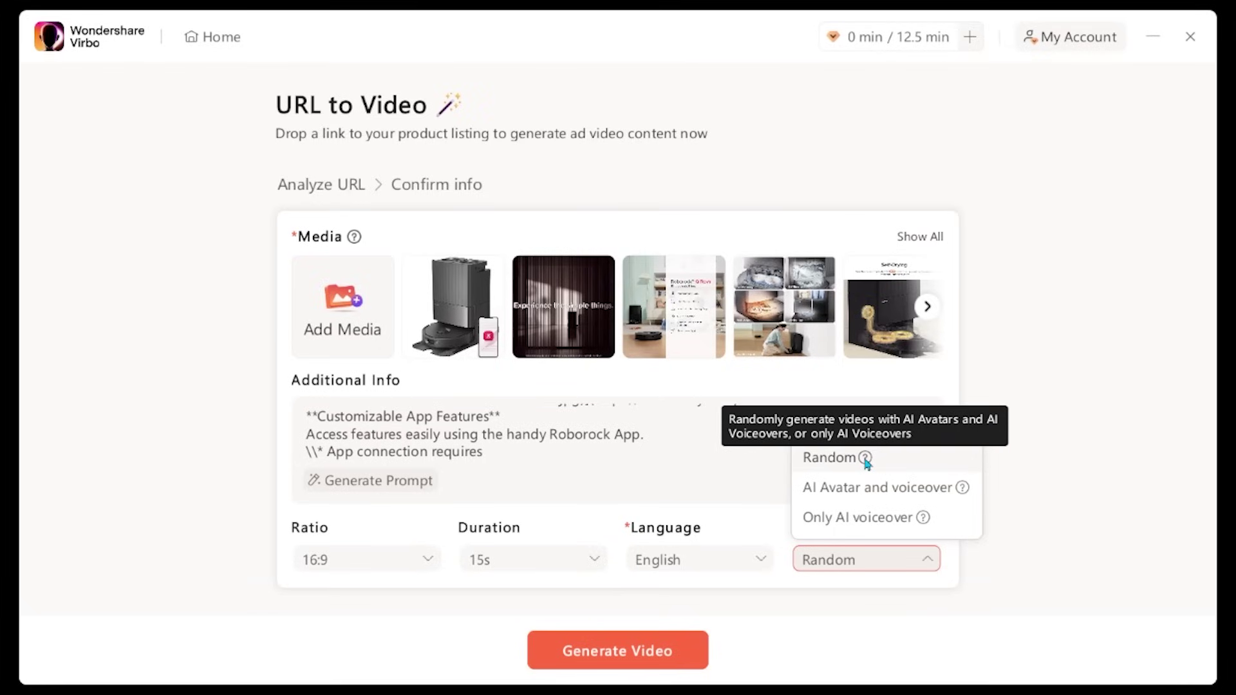
click(212, 184)
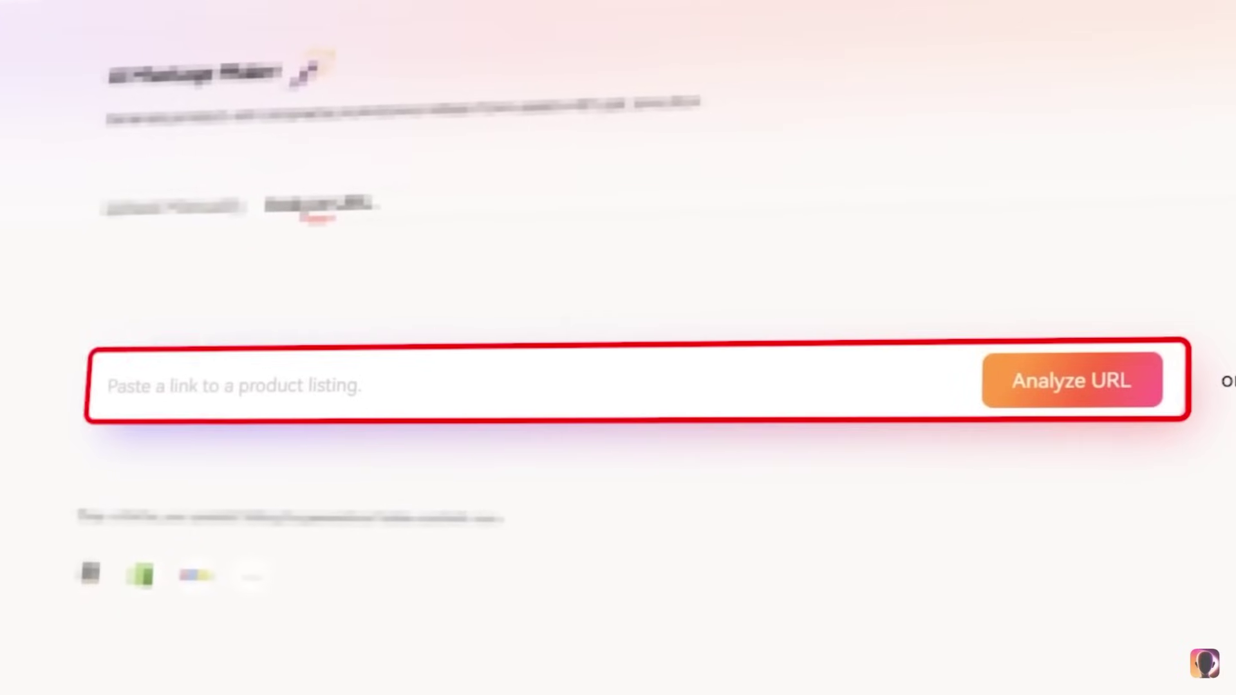
- Paste an Amazon product listing link into the Analyze URL field
text(https://www.amazon.com/Roku-Express-Streaming-Wireless-Controls/dp/B0916TKFF2/)
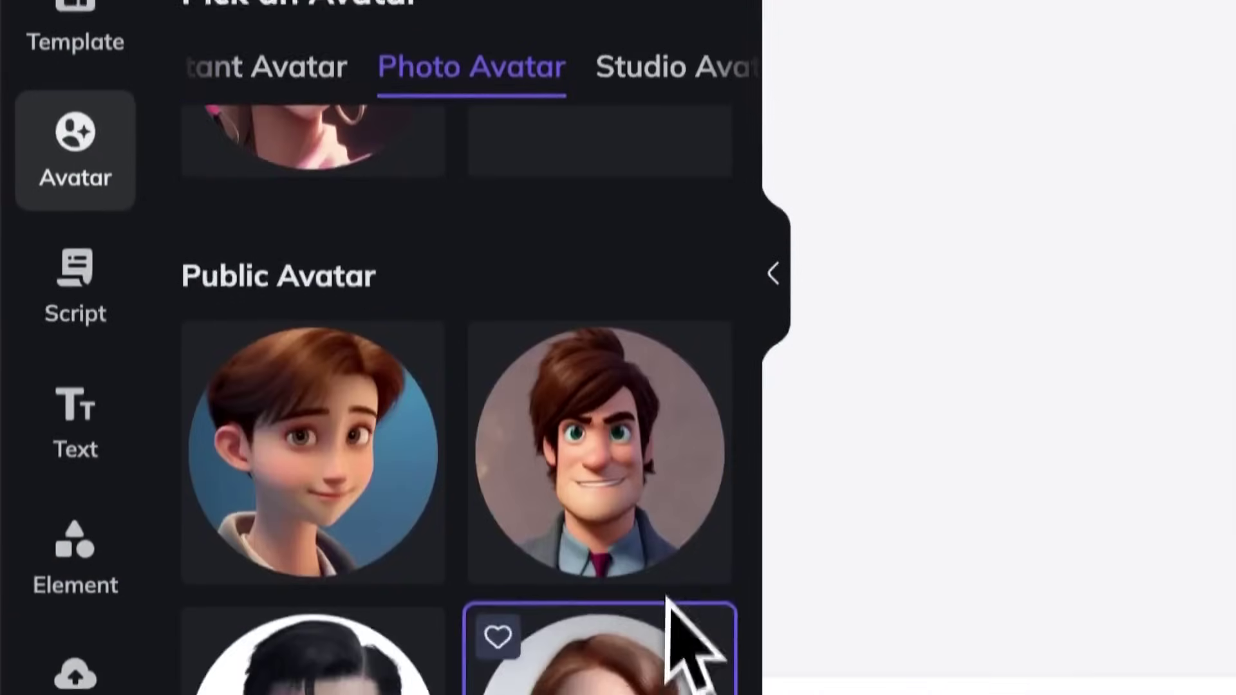
- Browse the Public Avatar list, then browse the Photo Avatar collection
scroll(579, 617, down, 5)
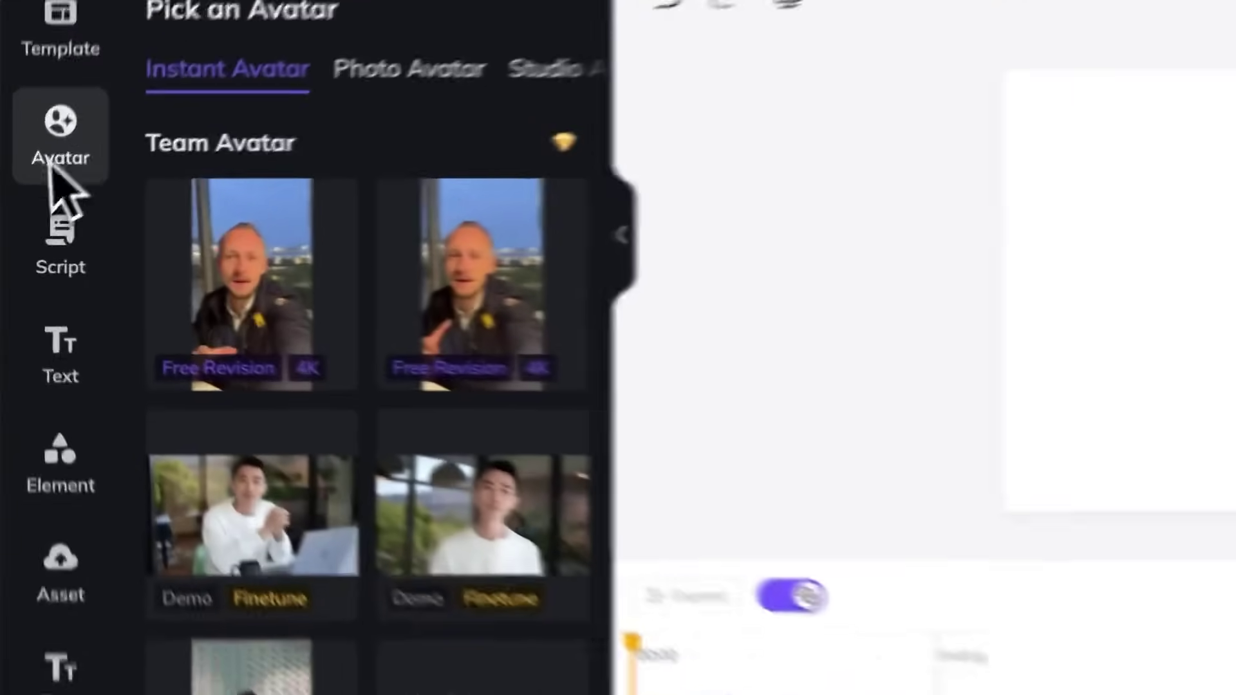
scroll(148, 373, down, 6)
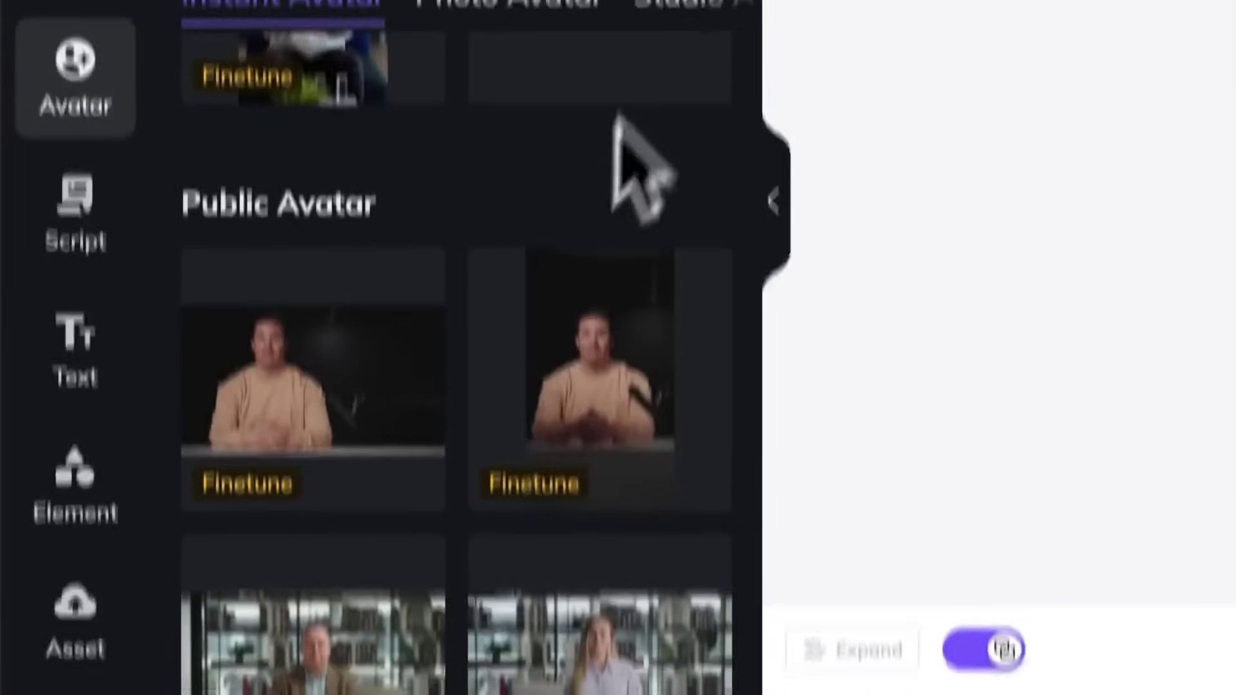
click(504, 102)
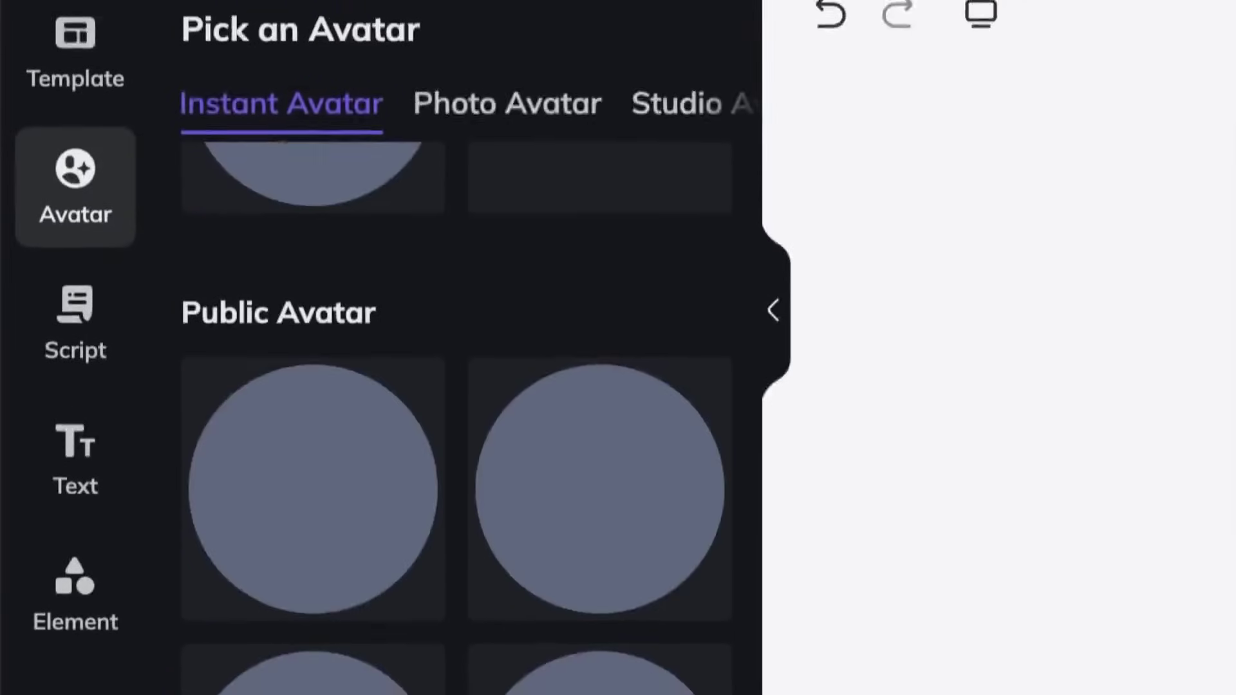
scroll(489, 618, down, 5)
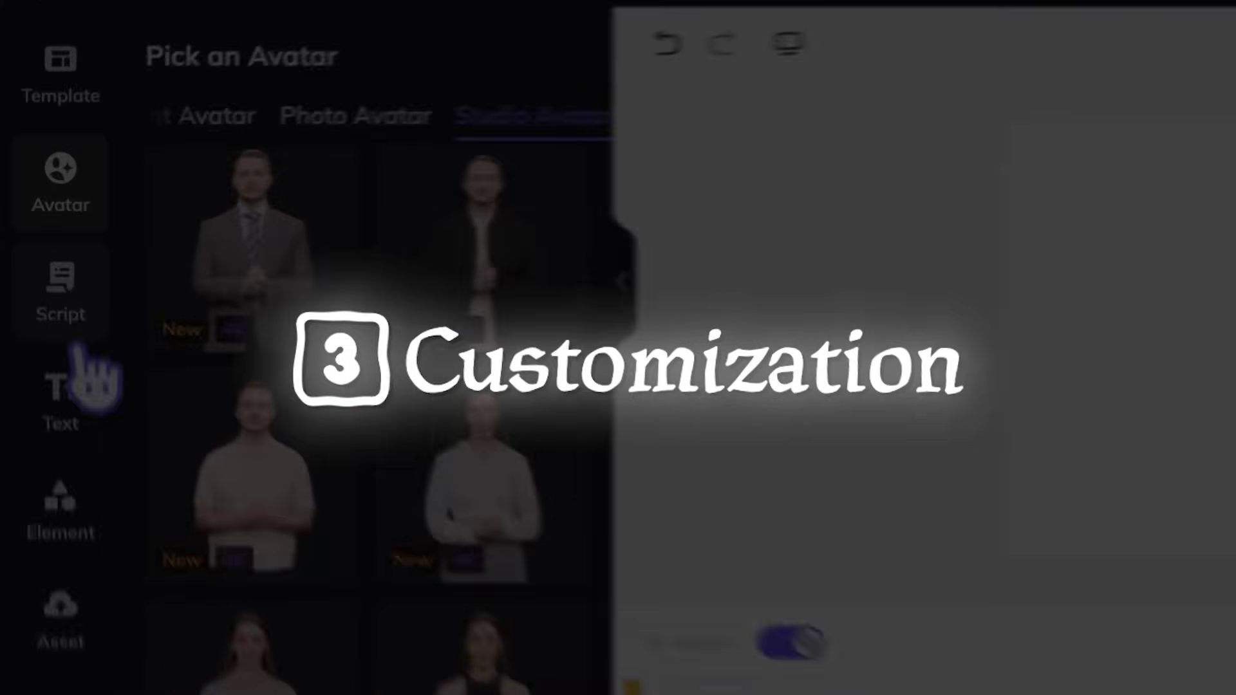
- Voice the welcome script with the Scarlett - Professional public voice
click(37, 249)
click(435, 184)
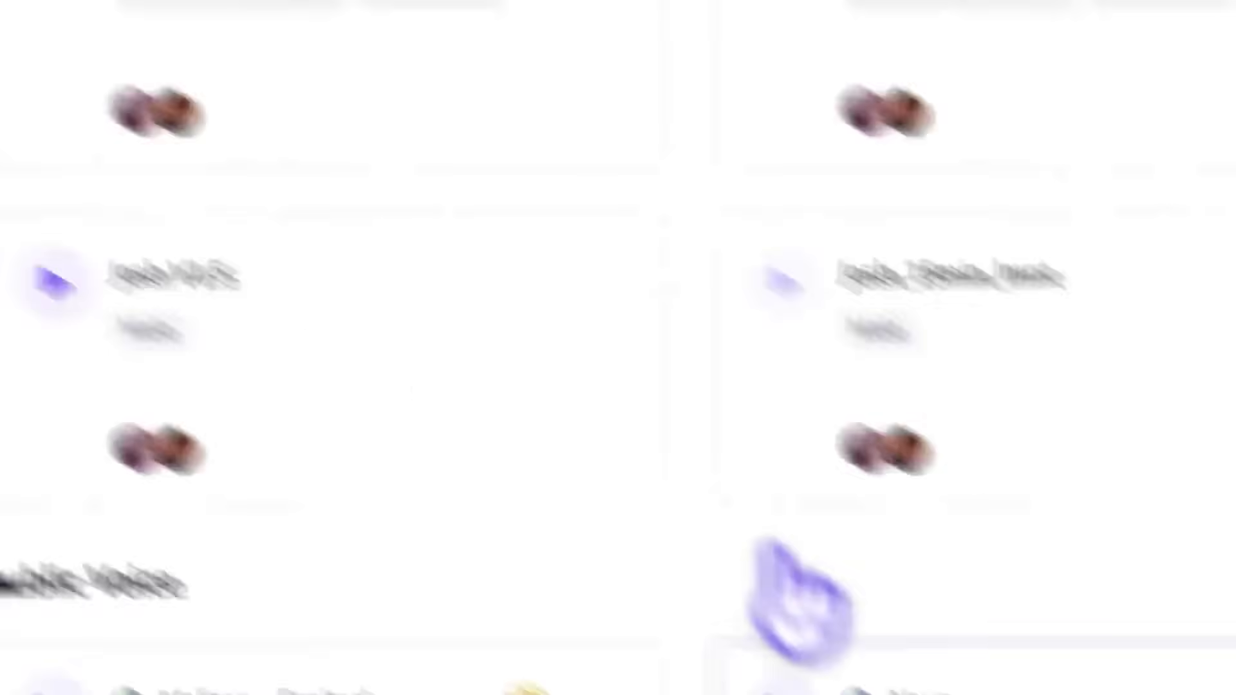
click(1029, 399)
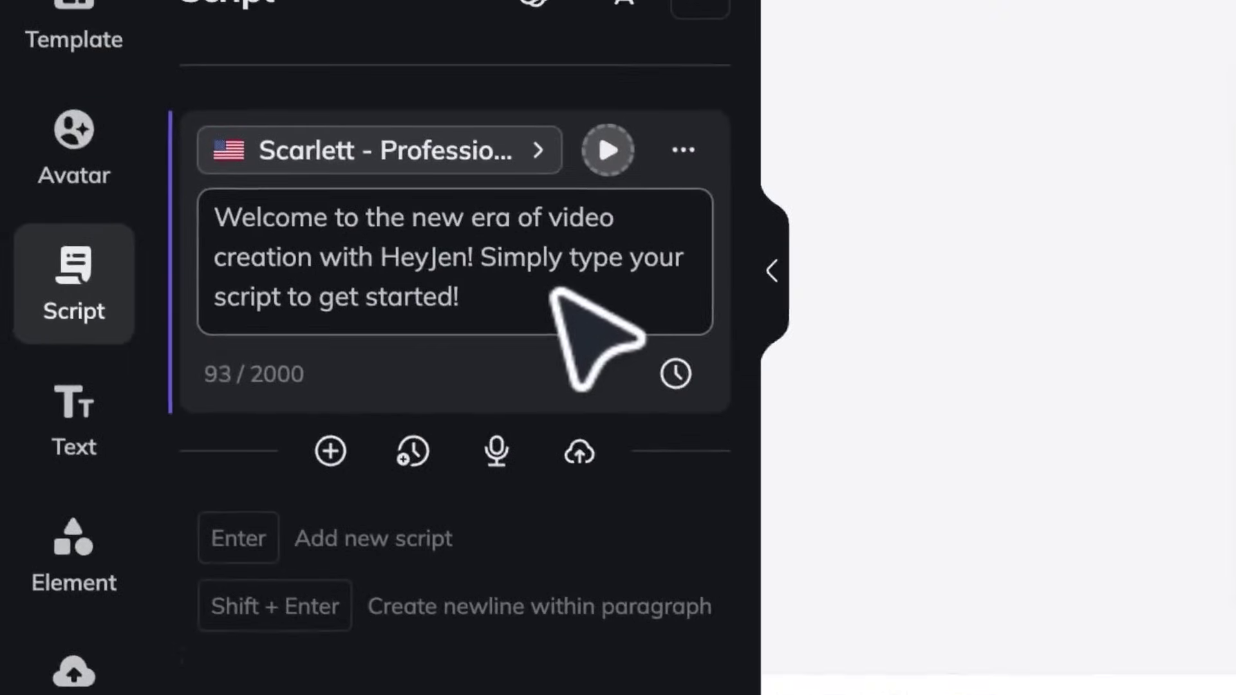